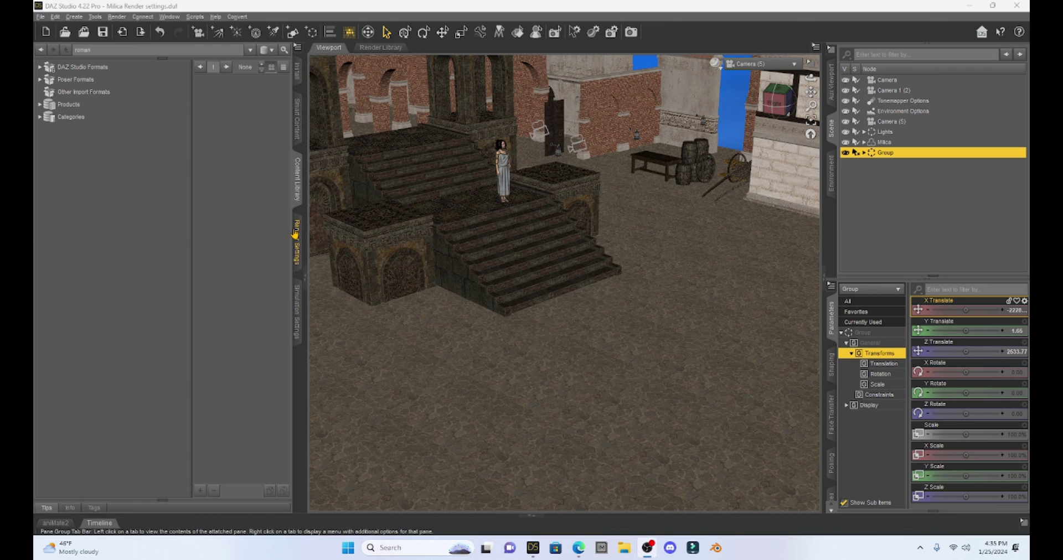
Show Render Settings and review the Iray environment mode, dome and SS sun properties
{"action": "left_click", "coordinate": [296, 232]}
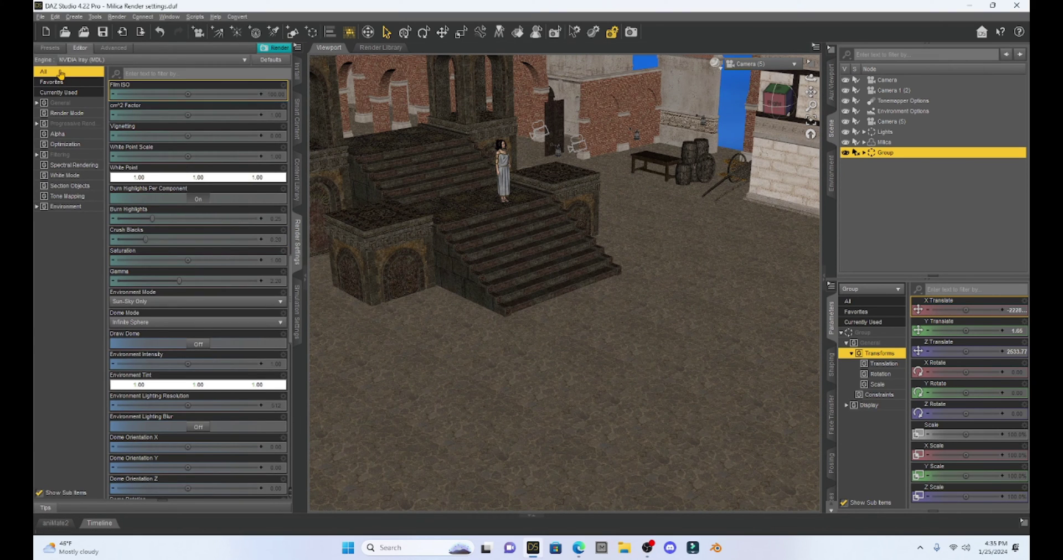
{"action": "scroll", "coordinate": [162, 226], "scroll_direction": "down", "scroll_amount": 5}
{"action": "scroll", "coordinate": [163, 226], "scroll_direction": "down", "scroll_amount": 5}
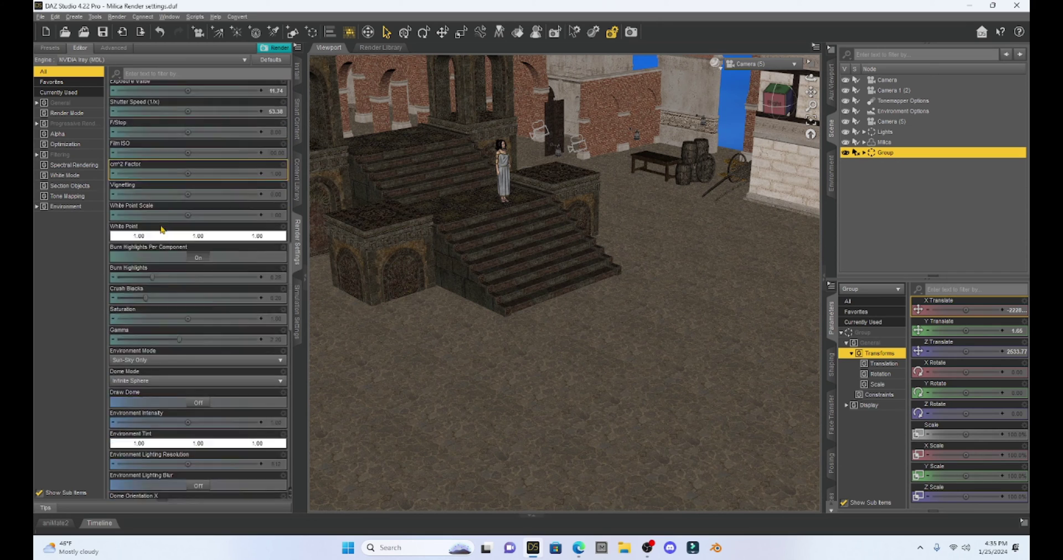
{"action": "scroll", "coordinate": [172, 229], "scroll_direction": "down", "scroll_amount": 2}
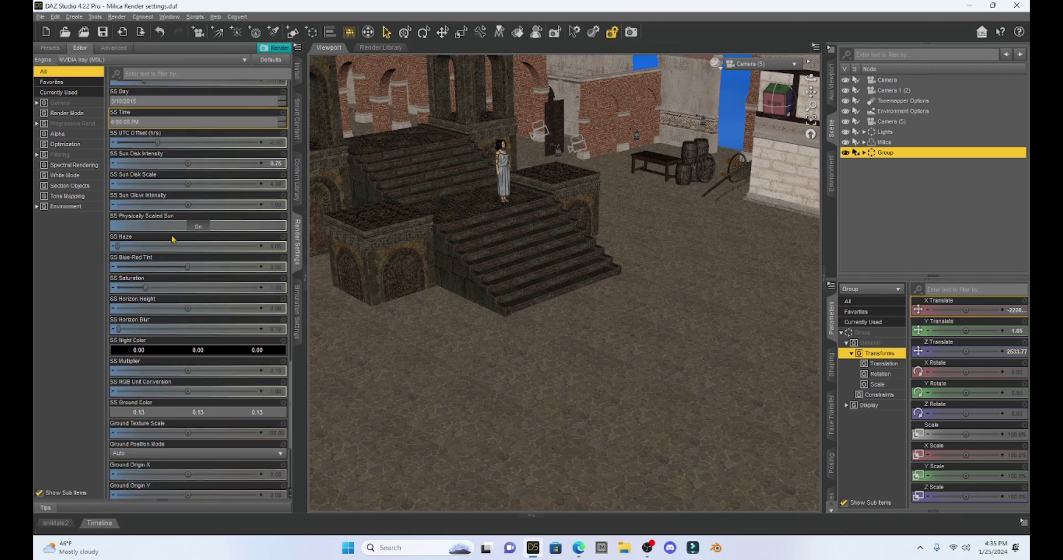
{"action": "scroll", "coordinate": [172, 260], "scroll_direction": "down", "scroll_amount": 2}
{"action": "scroll", "coordinate": [172, 260], "scroll_direction": "up", "scroll_amount": 8}
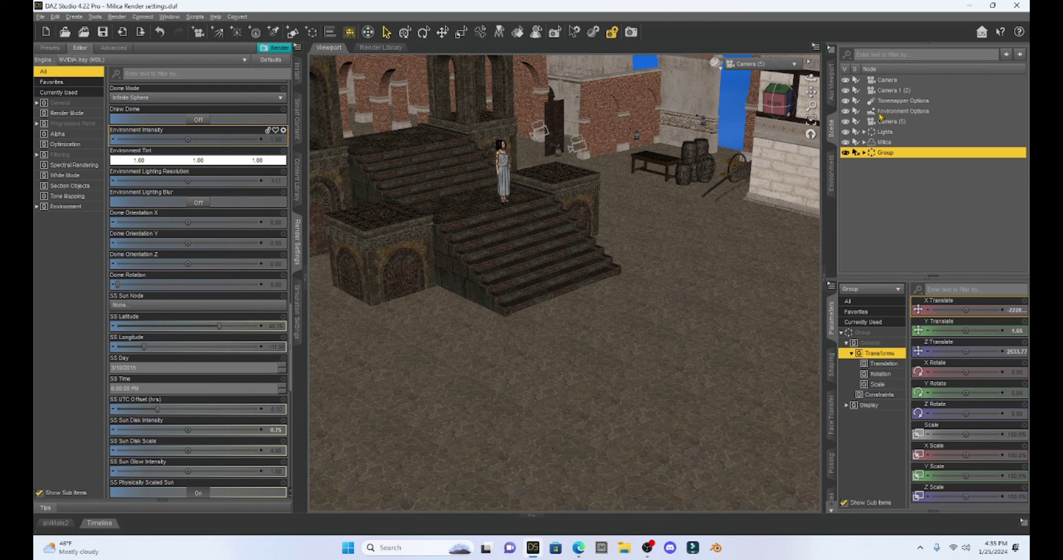
Select Environment Options and bring up the Environment Mode list, currently Sun-Sky Only
{"action": "left_click", "coordinate": [904, 112]}
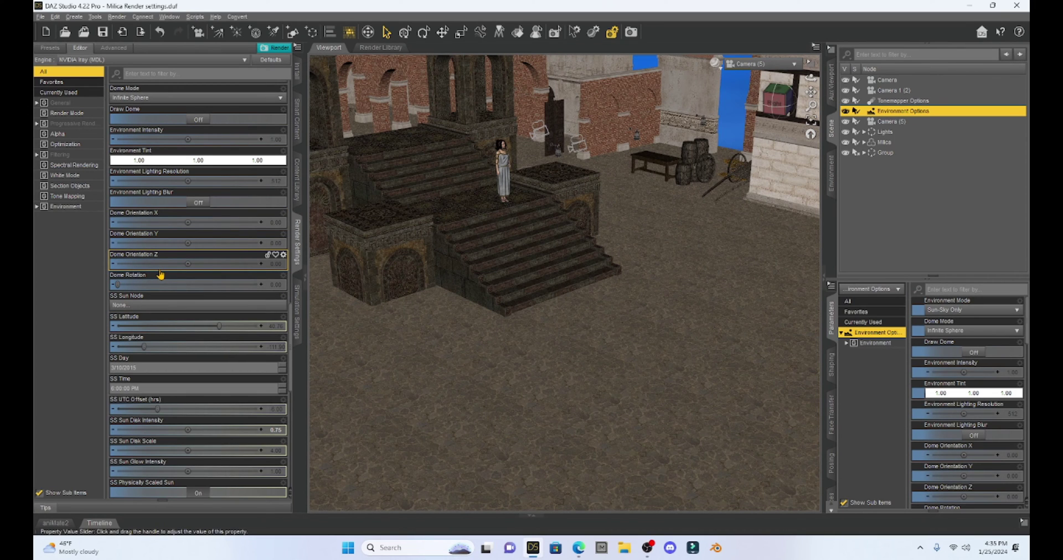
{"action": "scroll", "coordinate": [166, 161], "scroll_direction": "up", "scroll_amount": 1}
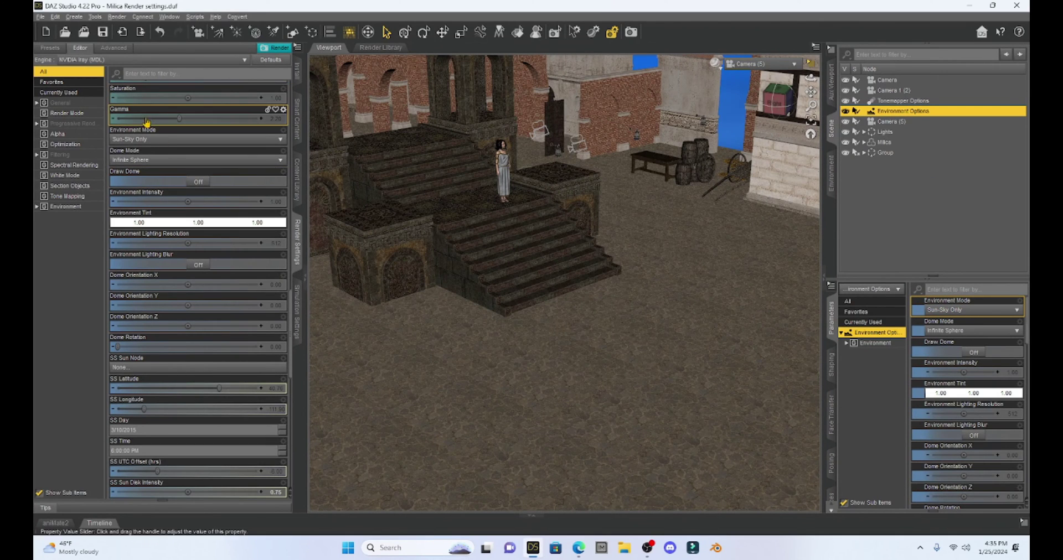
{"action": "left_click", "coordinate": [165, 140]}
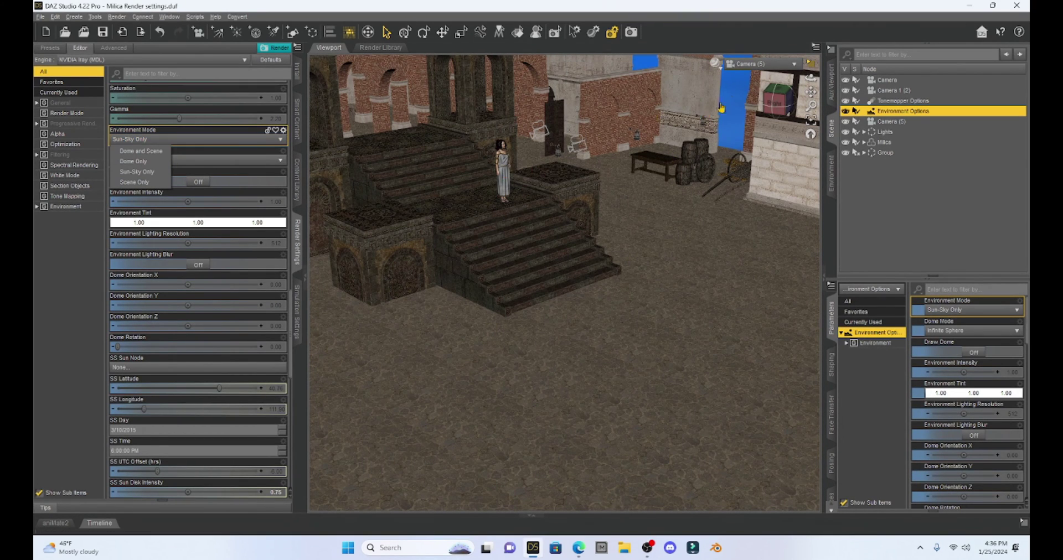
View the figure through Camera, orbiting in toward the woman's face
{"action": "left_click", "coordinate": [768, 65]}
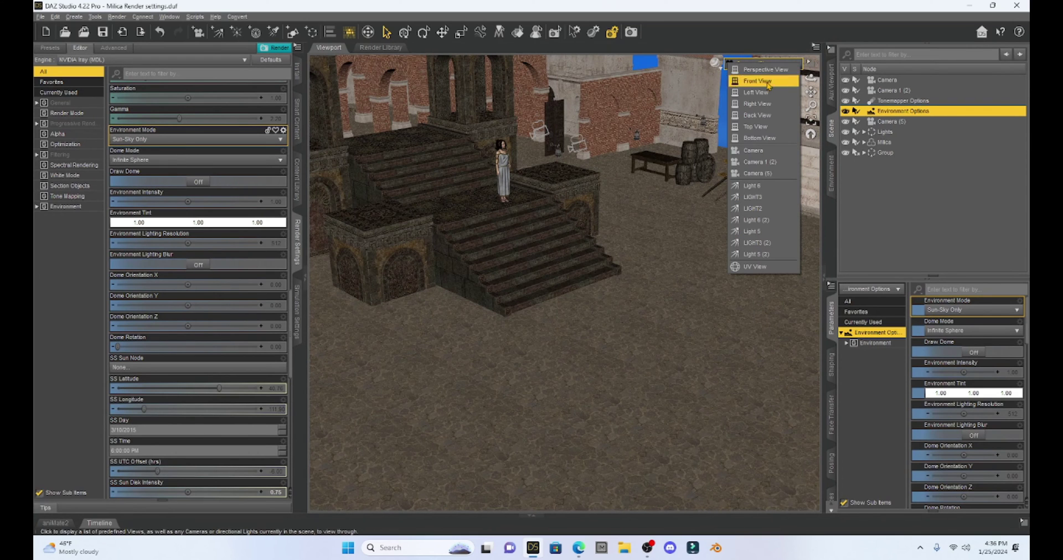
{"action": "left_click", "coordinate": [764, 151]}
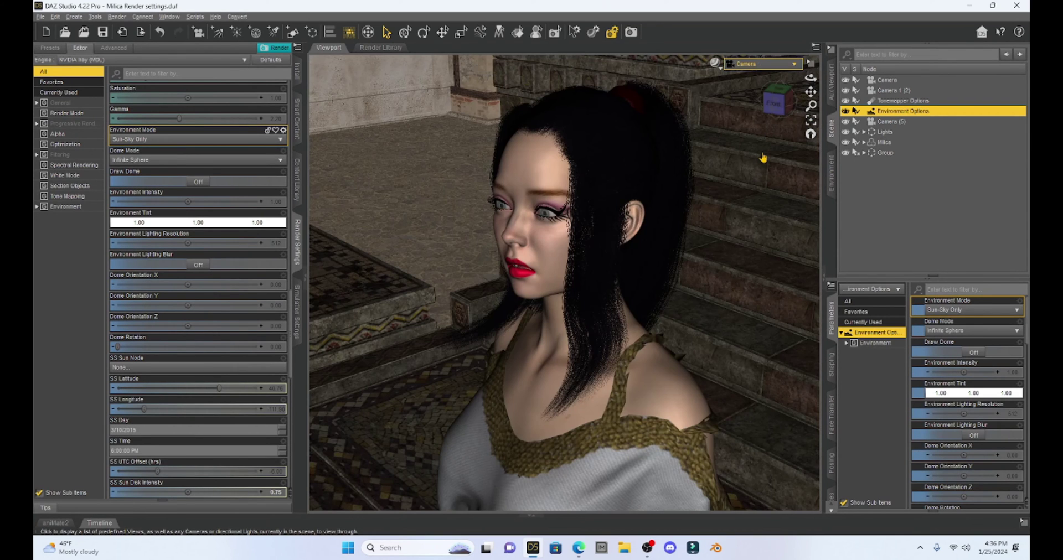
{"action": "mouse_move", "coordinate": [776, 108]}
{"action": "left_mouse_down"}
{"action": "mouse_move", "coordinate": [759, 110]}
{"action": "mouse_move", "coordinate": [767, 121]}
{"action": "left_mouse_up"}
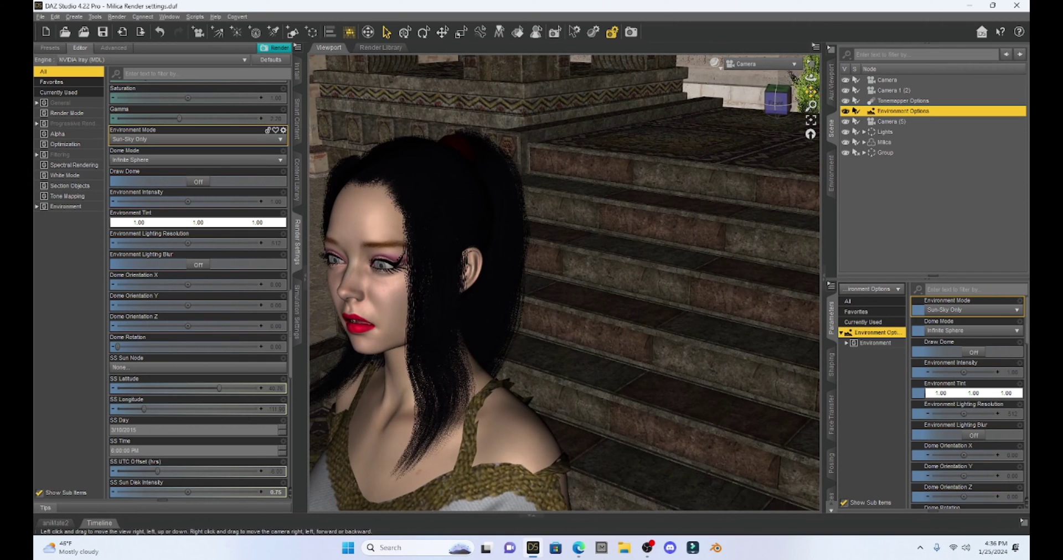
{"action": "left_click_drag", "start_coordinate": [811, 91], "coordinate": [811, 91]}
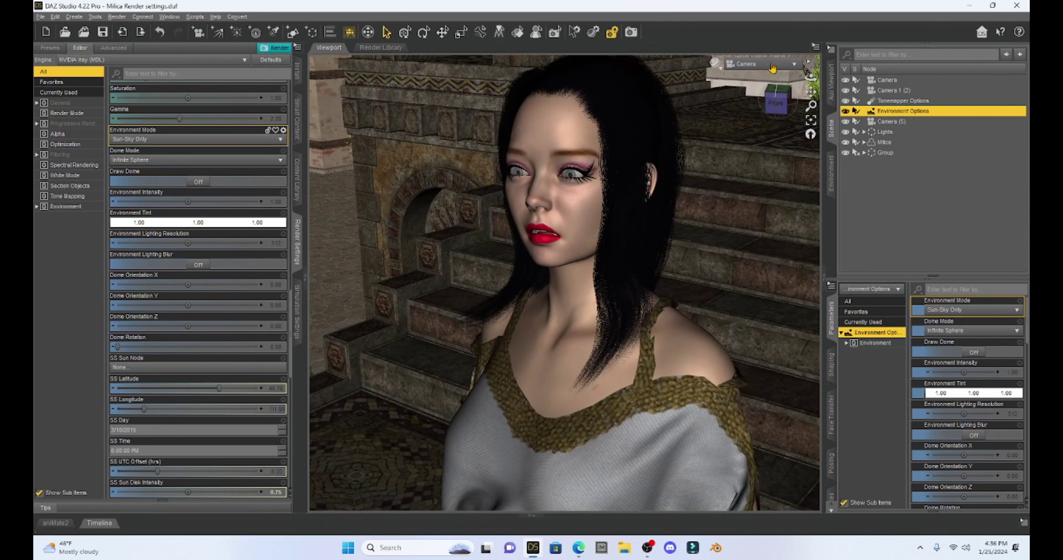
View through Camera 1 (2) obliquely over the stairs and set Environment Mode to Dome and Scene
{"action": "left_click", "coordinate": [769, 64]}
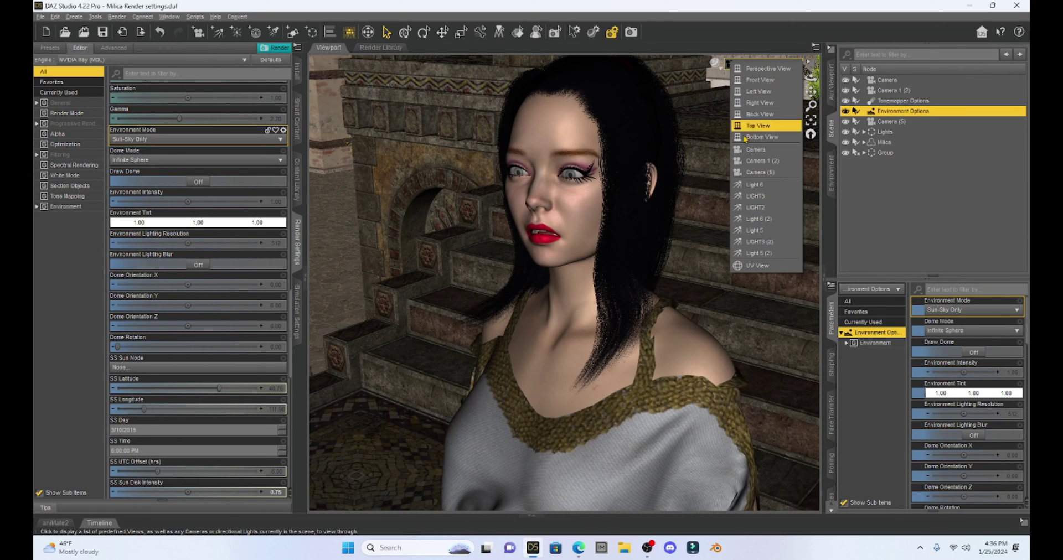
{"action": "left_click", "coordinate": [739, 165]}
{"action": "scroll", "coordinate": [687, 233], "scroll_direction": "down", "scroll_amount": 3}
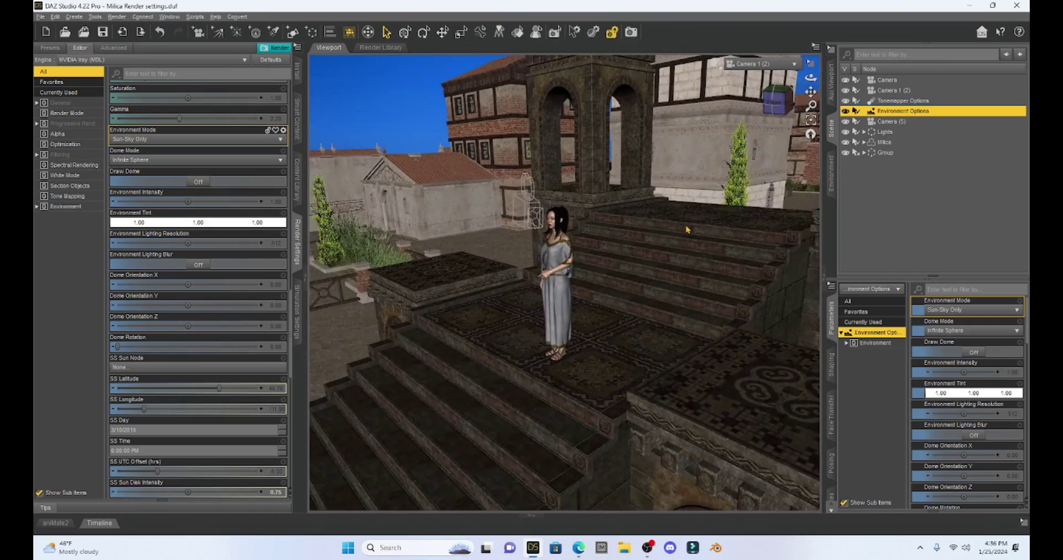
{"action": "left_click_drag", "start_coordinate": [773, 102], "coordinate": [640, 251]}
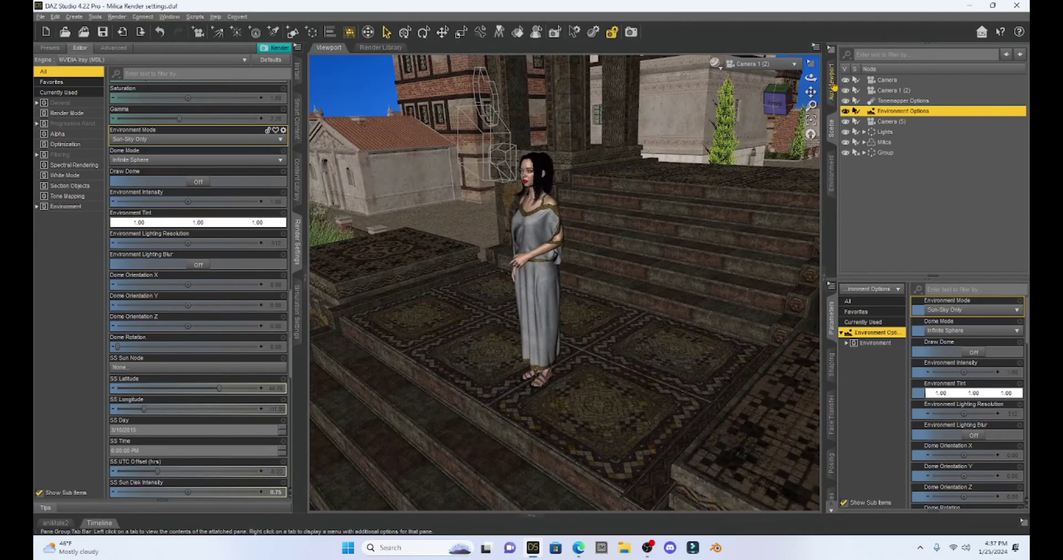
{"action": "left_click_drag", "start_coordinate": [810, 92], "coordinate": [810, 91]}
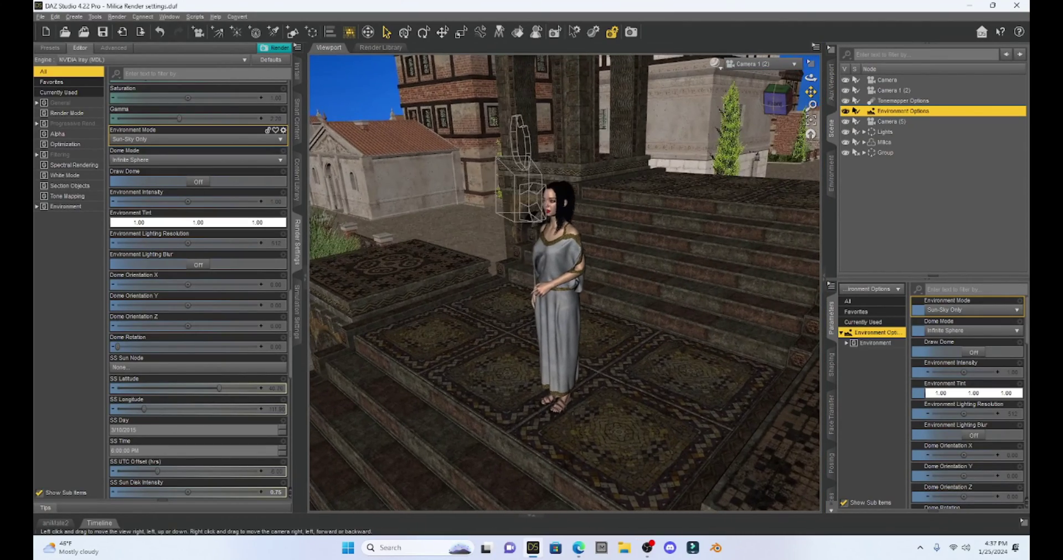
{"action": "left_click", "coordinate": [782, 105]}
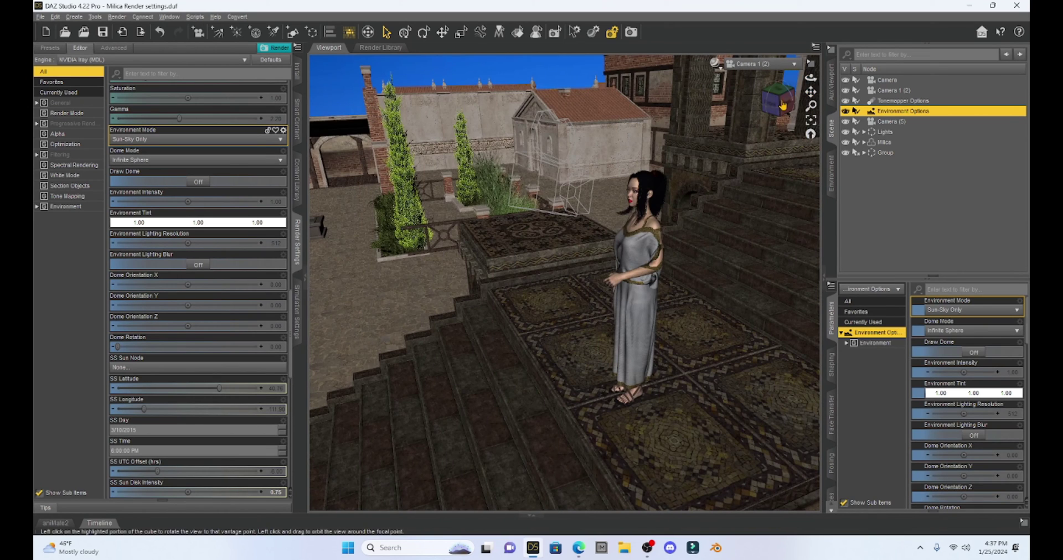
{"action": "left_click_drag", "start_coordinate": [810, 91], "coordinate": [809, 92]}
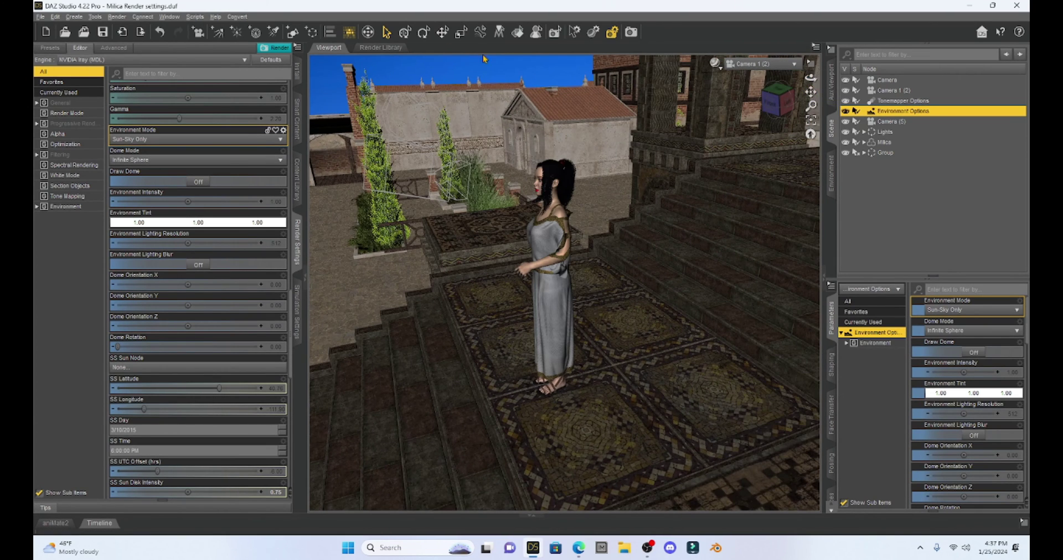
{"action": "left_click", "coordinate": [173, 139]}
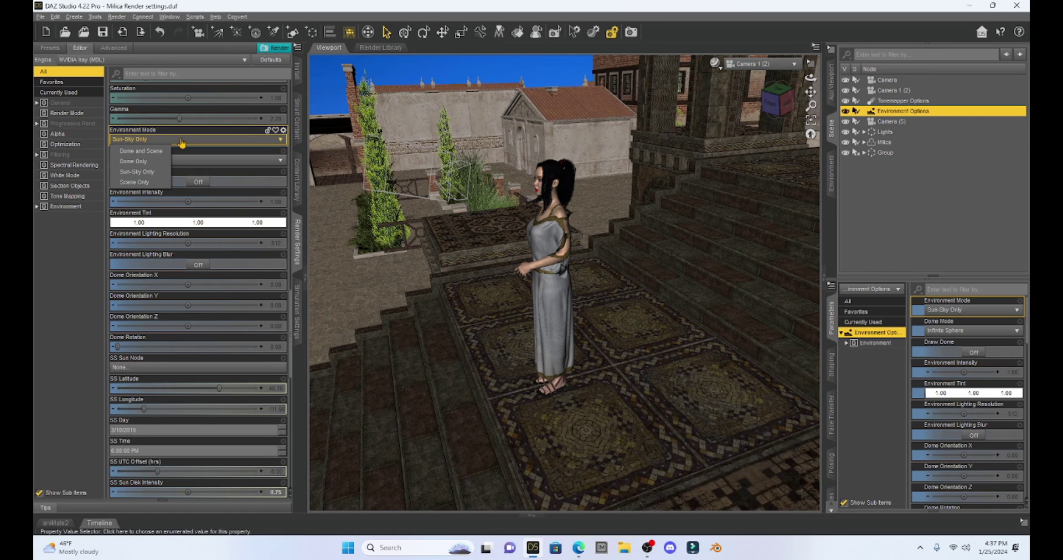
{"action": "left_click", "coordinate": [154, 154]}
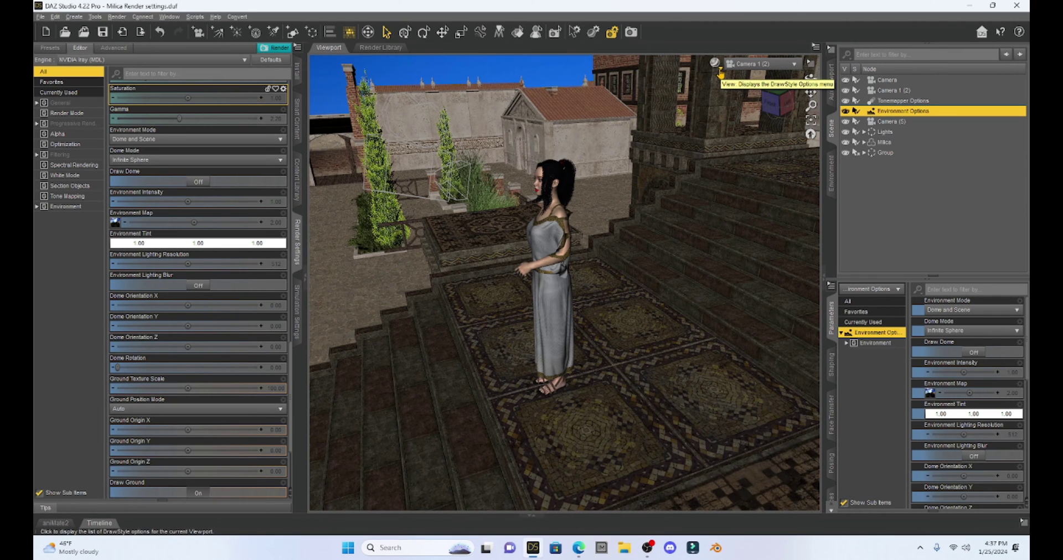
Switch the viewport to Iray preview and compare the Dome Only and Sun-Sky Only modes
{"action": "left_click", "coordinate": [719, 72]}
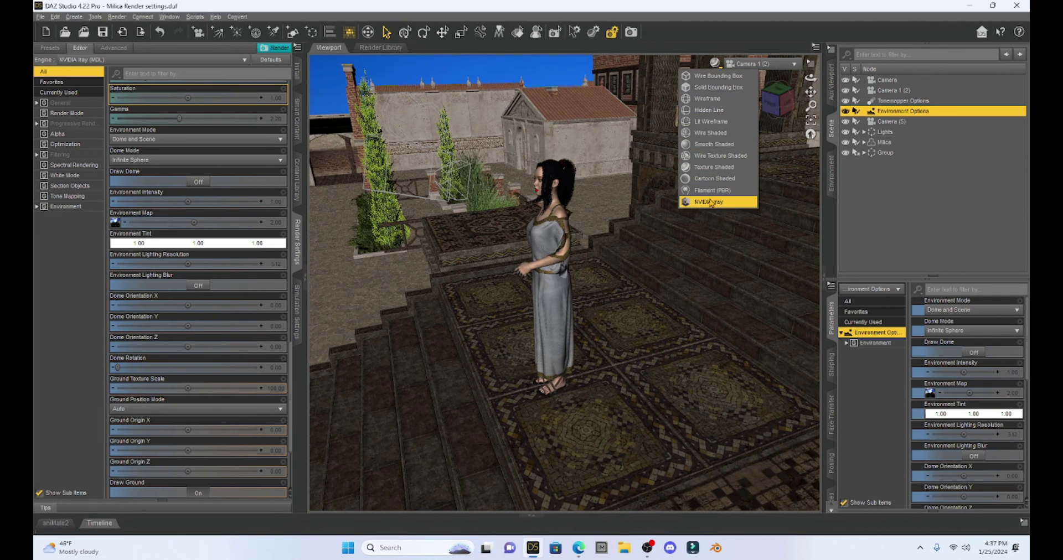
{"action": "left_click", "coordinate": [711, 203]}
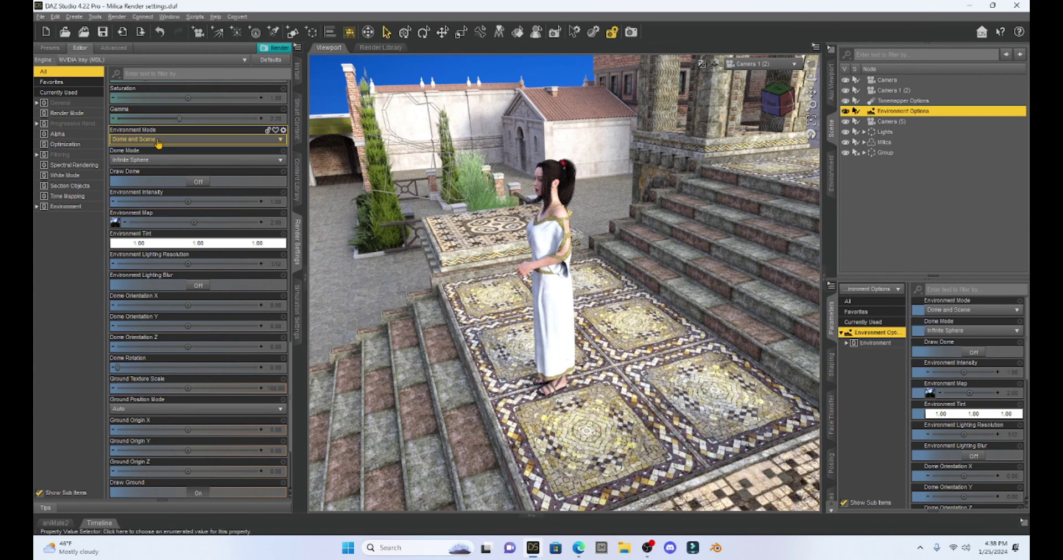
{"action": "left_click", "coordinate": [159, 143]}
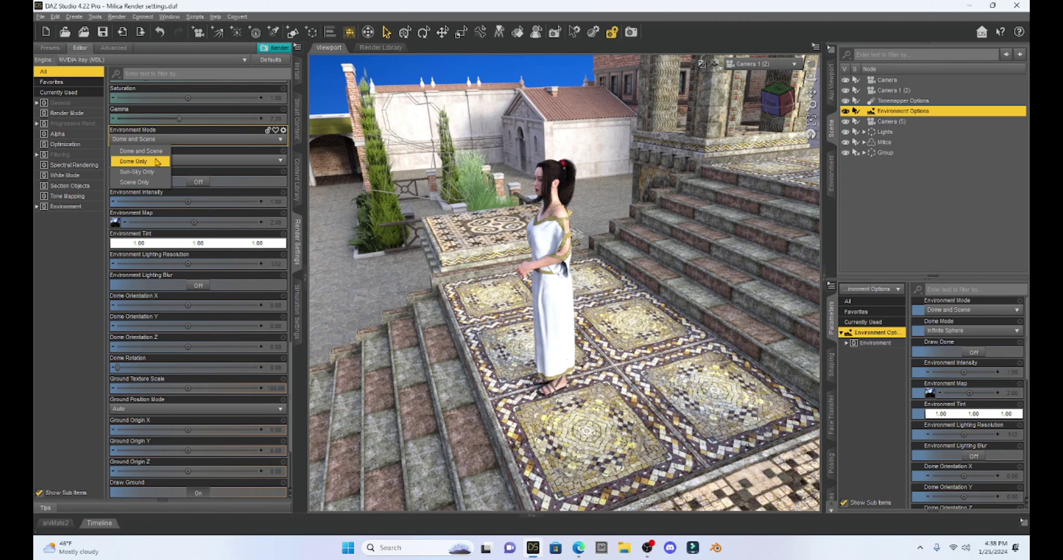
{"action": "left_click", "coordinate": [157, 162]}
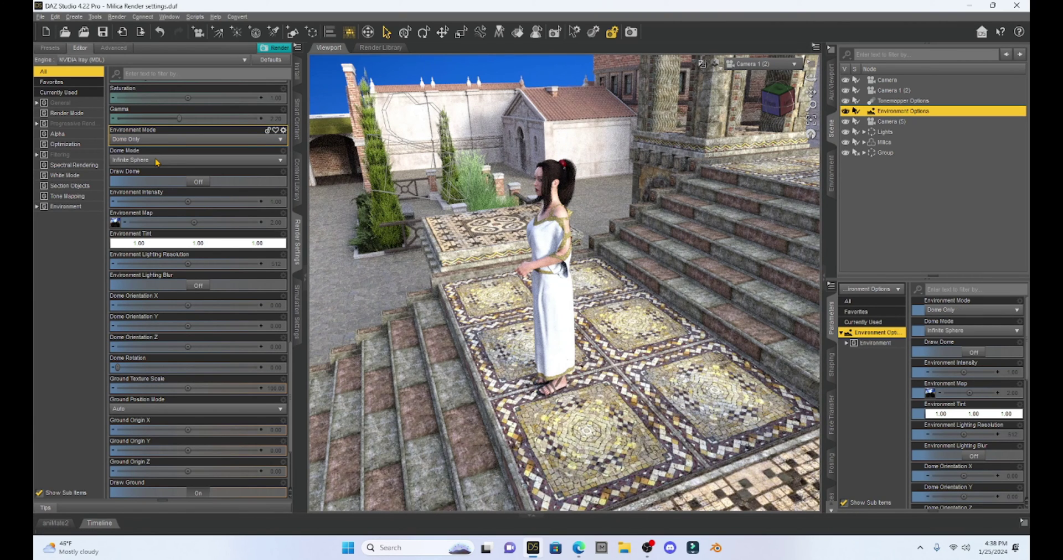
{"action": "left_click", "coordinate": [156, 139]}
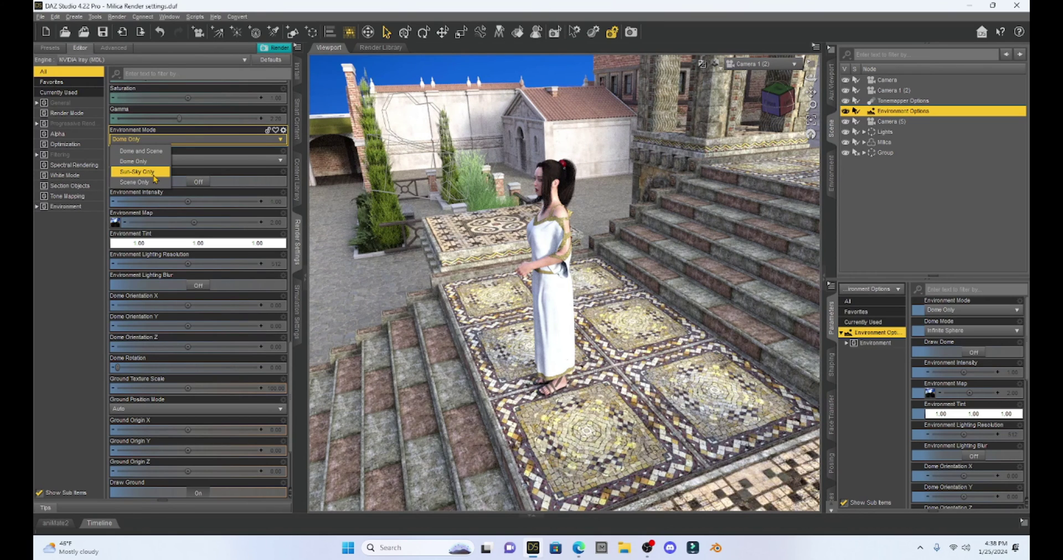
{"action": "left_click", "coordinate": [156, 172]}
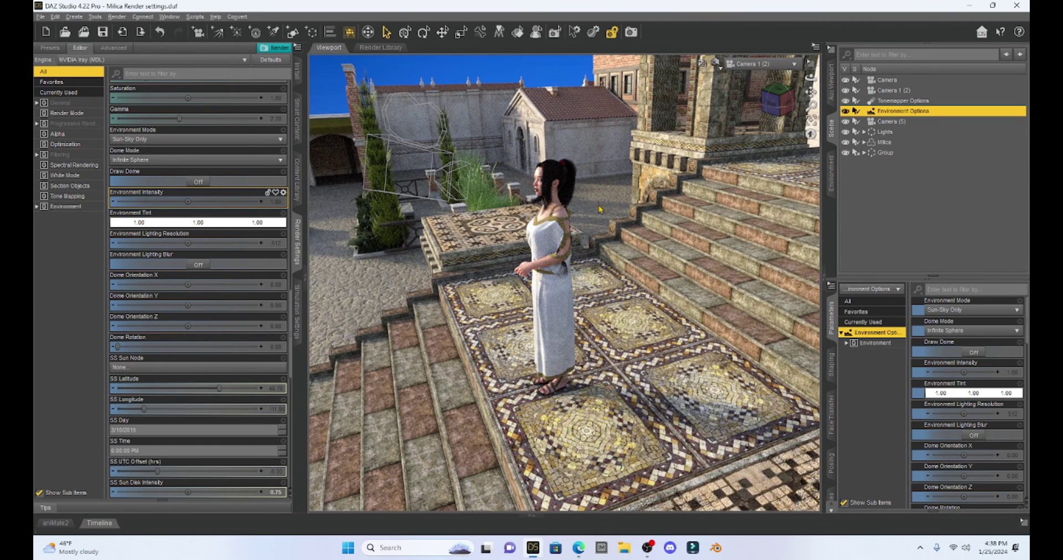
Orbit around the standing woman and set Environment Mode to Scene Only
{"action": "left_click_drag", "start_coordinate": [778, 100], "coordinate": [810, 92]}
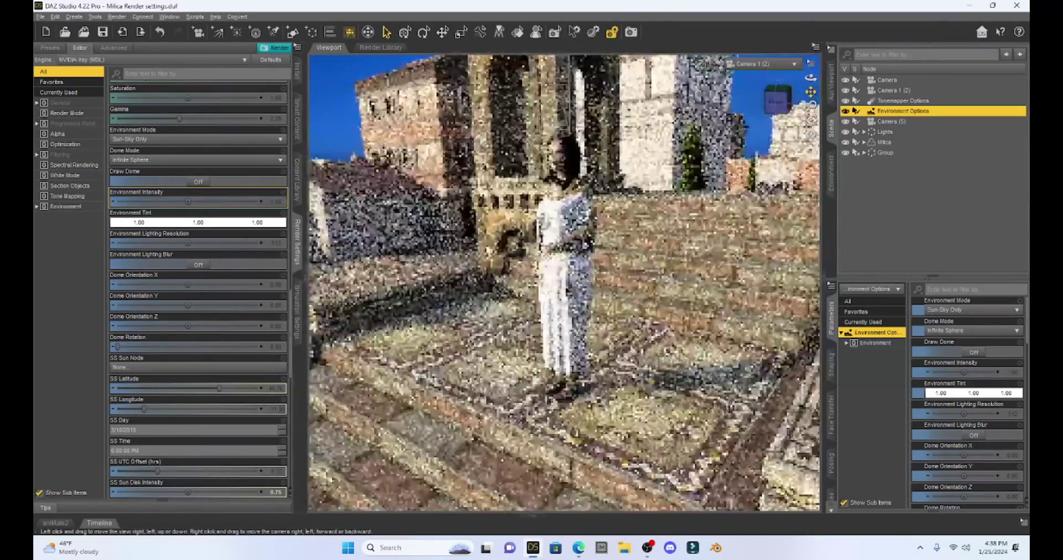
{"action": "left_click", "coordinate": [210, 139]}
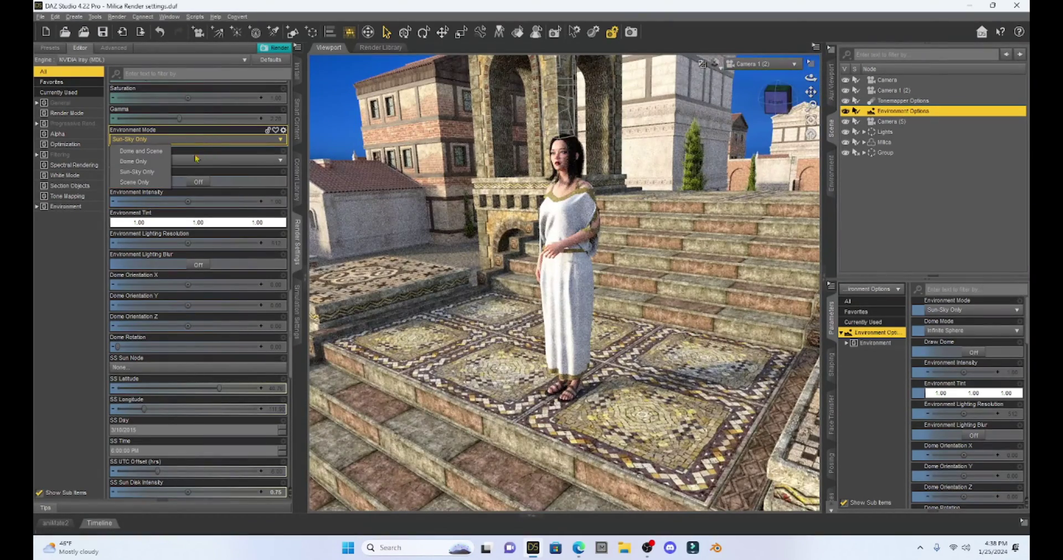
{"action": "left_click", "coordinate": [144, 182]}
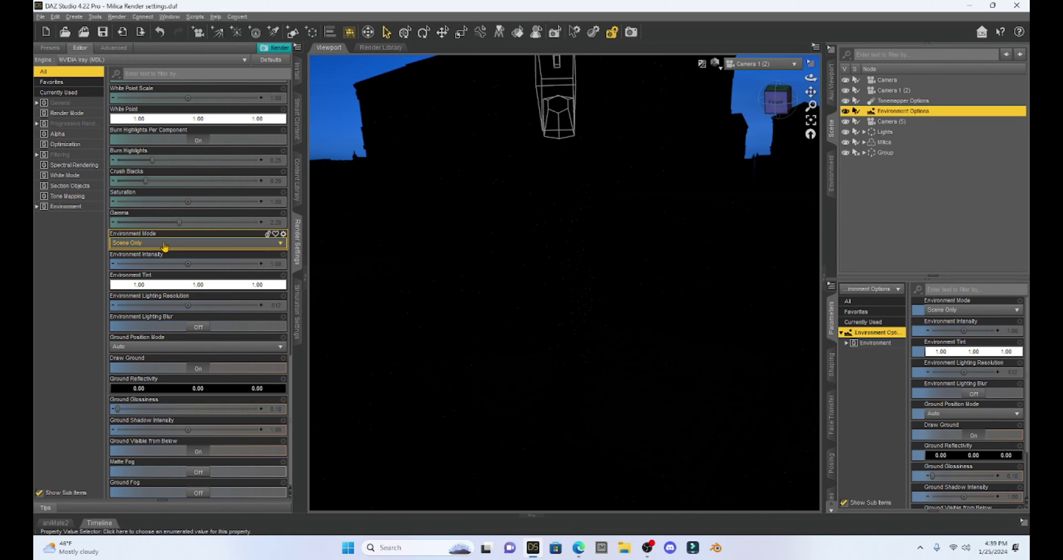
Return to Sun-Sky Only, change vantage, and spot-render a region from sky to stairs
{"action": "left_click", "coordinate": [165, 245]}
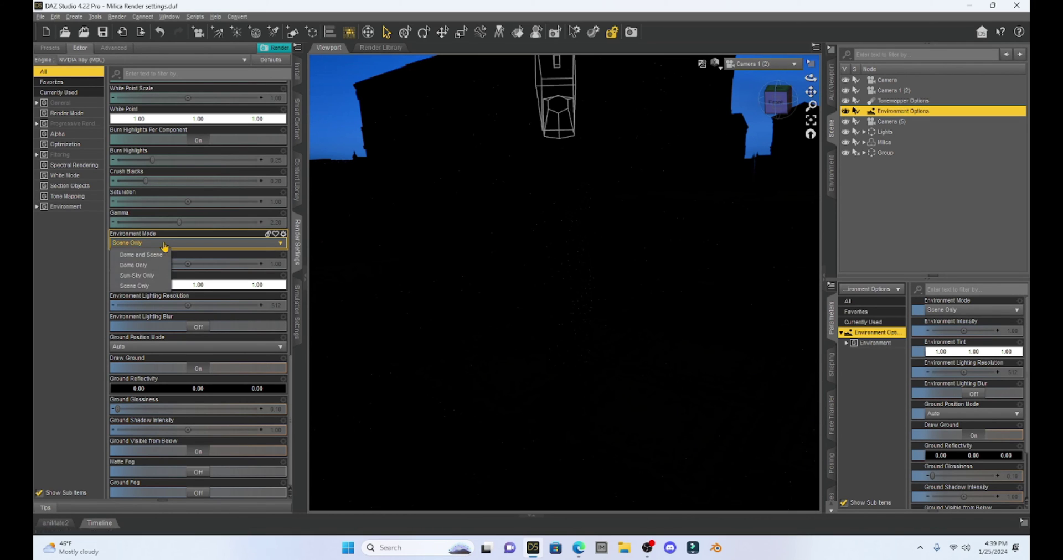
{"action": "left_click", "coordinate": [149, 275]}
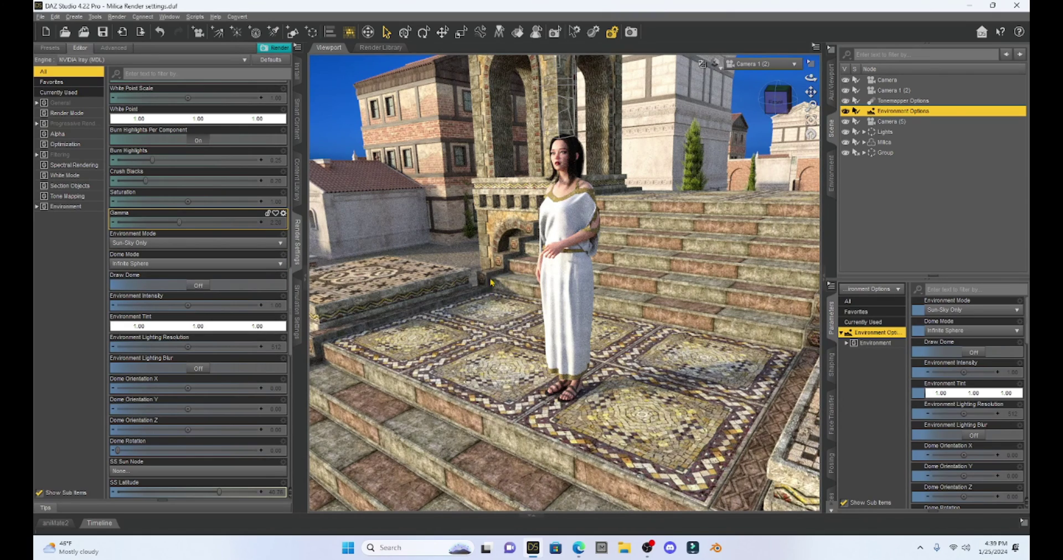
{"action": "left_click", "coordinate": [774, 103]}
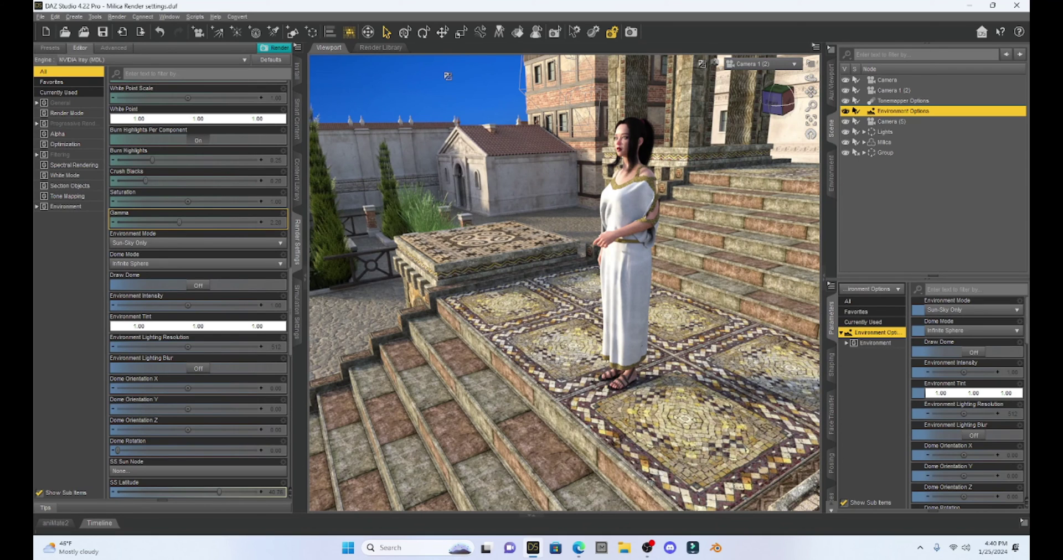
{"action": "left_click_drag", "start_coordinate": [448, 70], "coordinate": [500, 341]}
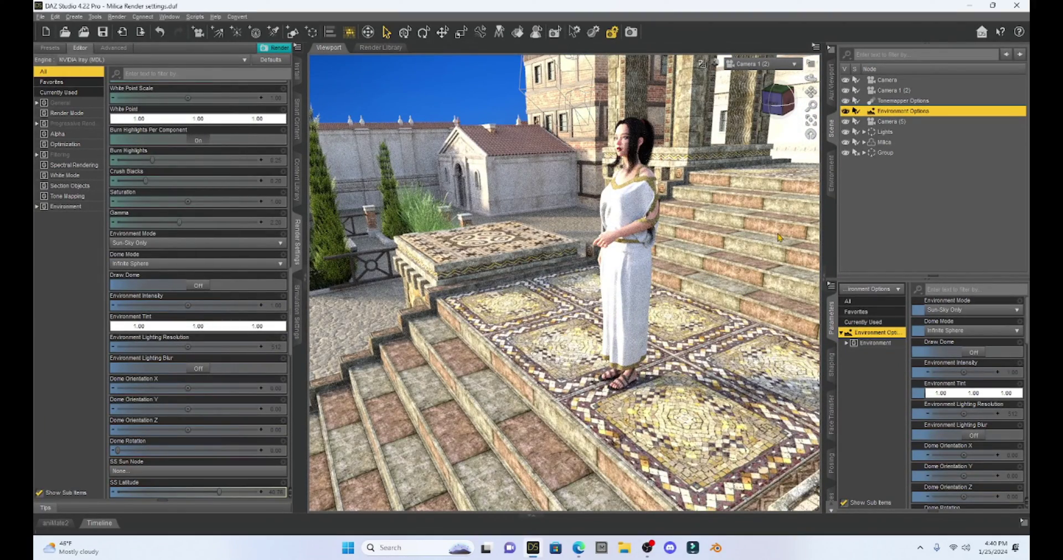
Deselect Environment Options and apply Iray Auto Exposure to a sky-to-stairs area
{"action": "left_click", "coordinate": [478, 117]}
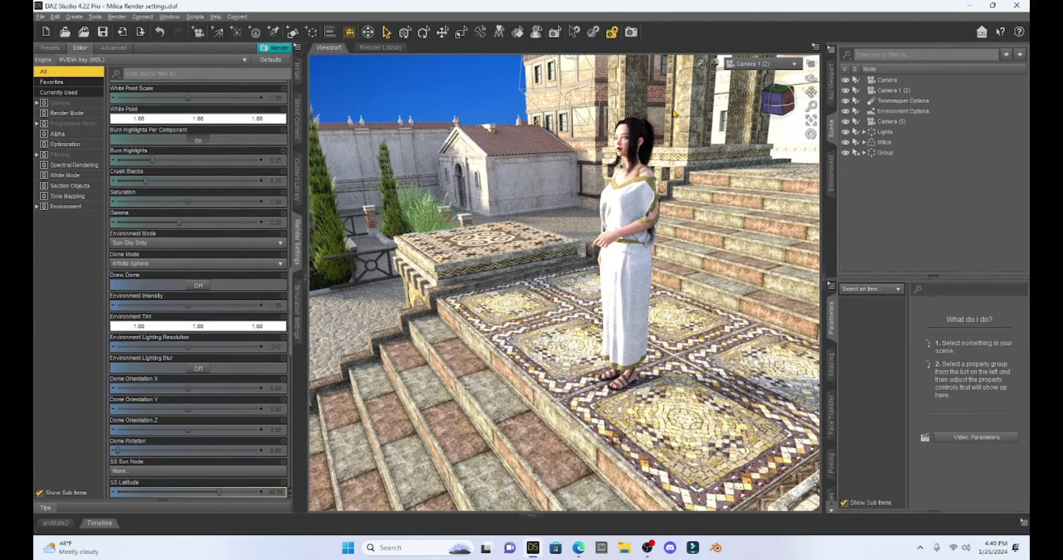
{"action": "left_click", "coordinate": [702, 68]}
{"action": "left_click_drag", "start_coordinate": [428, 72], "coordinate": [553, 398]}
{"action": "left_click_drag", "start_coordinate": [553, 399], "coordinate": [555, 399]}
{"action": "left_click_drag", "start_coordinate": [403, 68], "coordinate": [545, 430]}
{"action": "left_click_drag", "start_coordinate": [405, 71], "coordinate": [587, 433]}
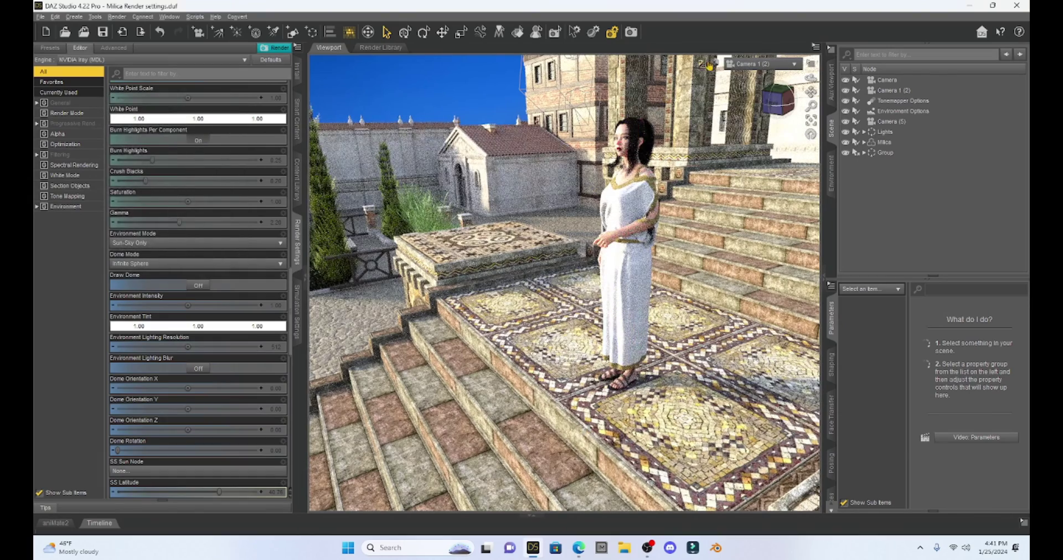
Repeat Auto Exposure sampling over the building, sky and stairs until exposure looks right
{"action": "left_click", "coordinate": [702, 67]}
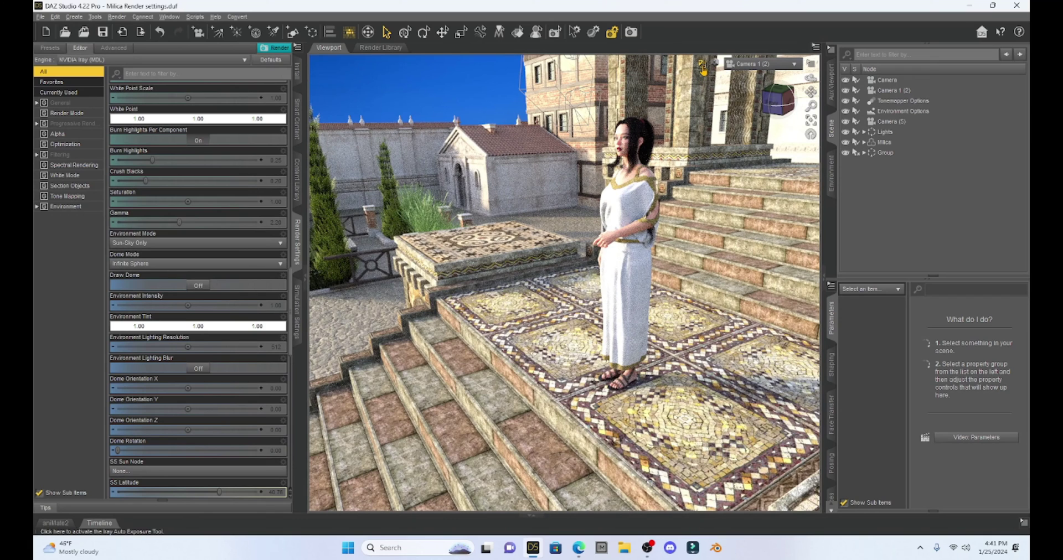
{"action": "left_click_drag", "start_coordinate": [400, 77], "coordinate": [530, 354]}
{"action": "left_click_drag", "start_coordinate": [577, 422], "coordinate": [603, 461]}
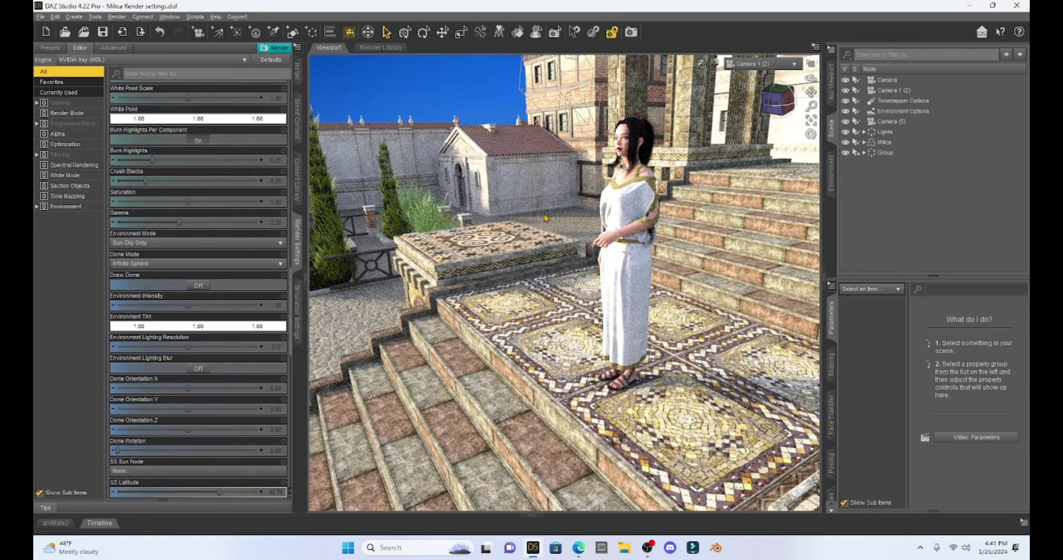
{"action": "left_click", "coordinate": [702, 66]}
{"action": "left_click_drag", "start_coordinate": [402, 62], "coordinate": [591, 441]}
{"action": "left_click", "coordinate": [702, 65]}
{"action": "left_click_drag", "start_coordinate": [394, 67], "coordinate": [569, 438]}
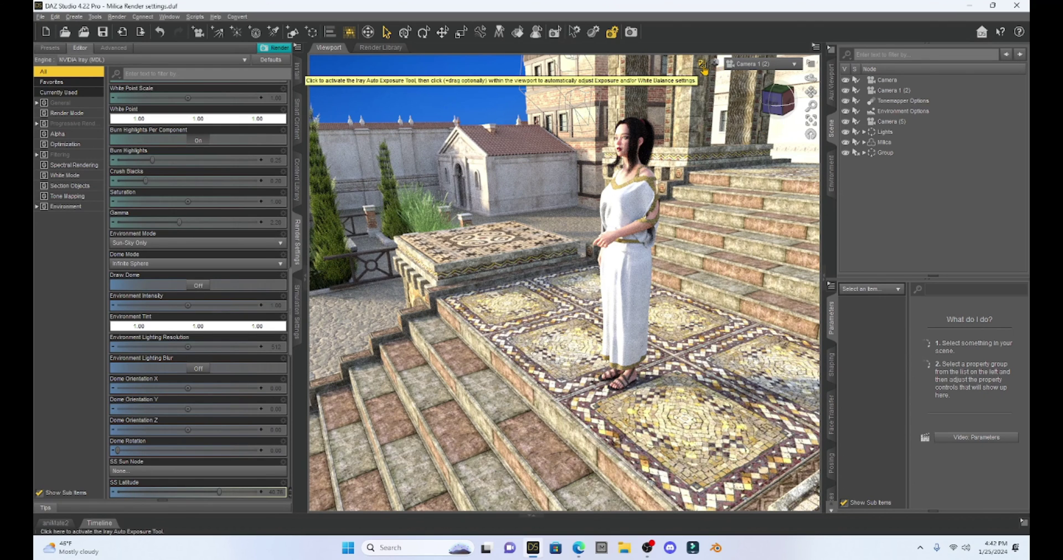
{"action": "left_click", "coordinate": [701, 67]}
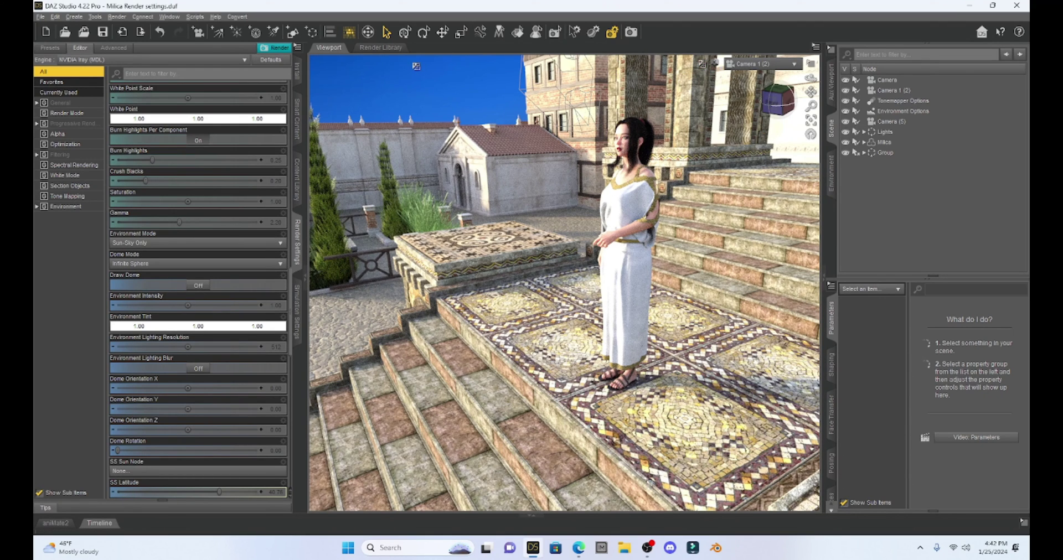
{"action": "left_click_drag", "start_coordinate": [416, 60], "coordinate": [589, 470]}
Switch Environment Mode to Dome Only and view the Environment Options parameters
{"action": "left_click", "coordinate": [167, 242]}
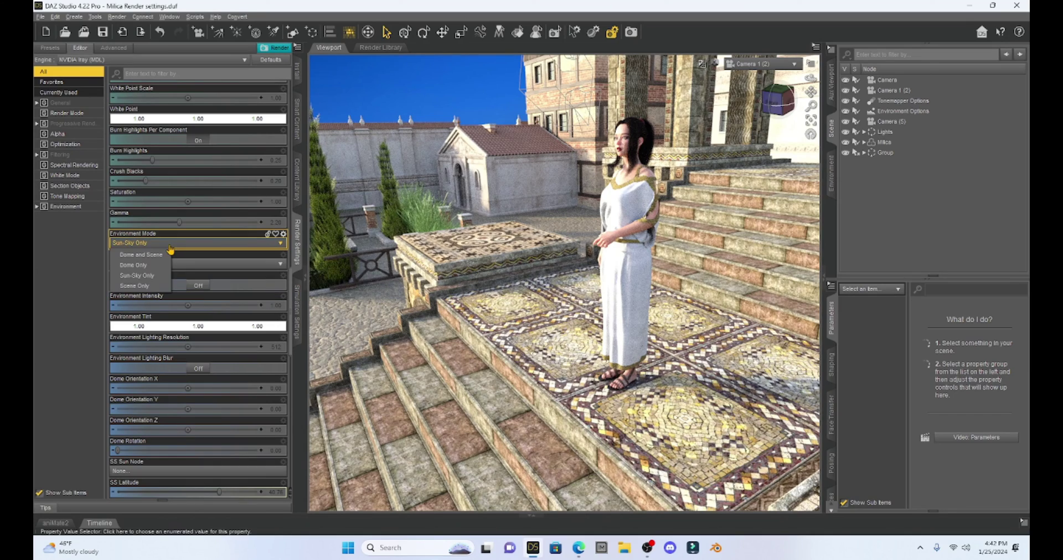
{"action": "left_click", "coordinate": [153, 266]}
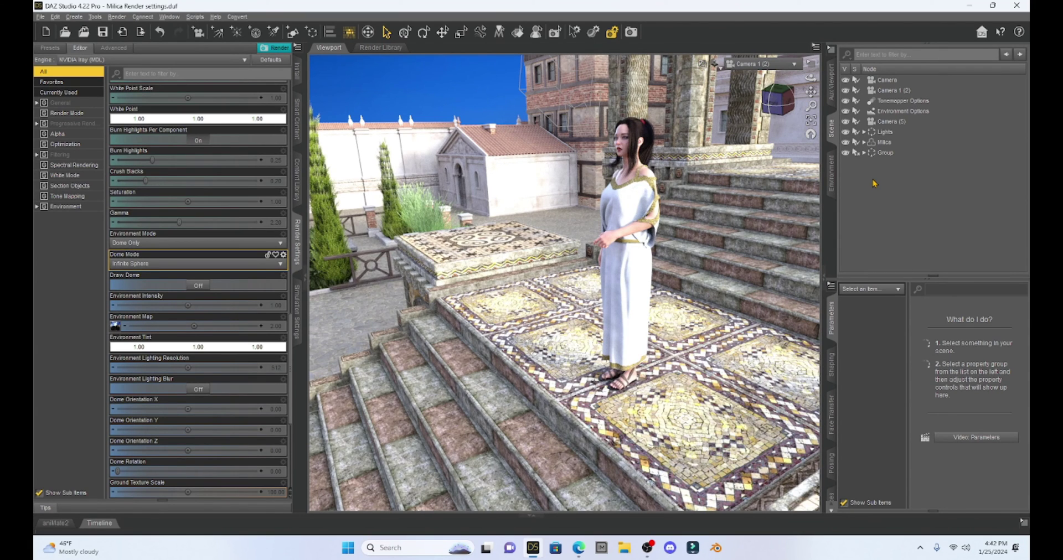
{"action": "left_click", "coordinate": [892, 111]}
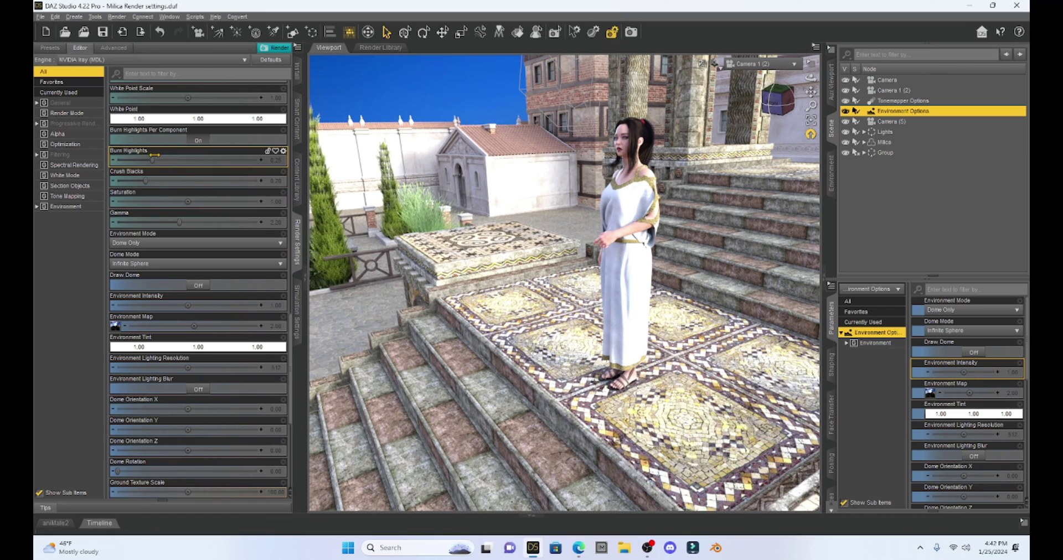
{"action": "scroll", "coordinate": [173, 176], "scroll_direction": "down", "scroll_amount": 5}
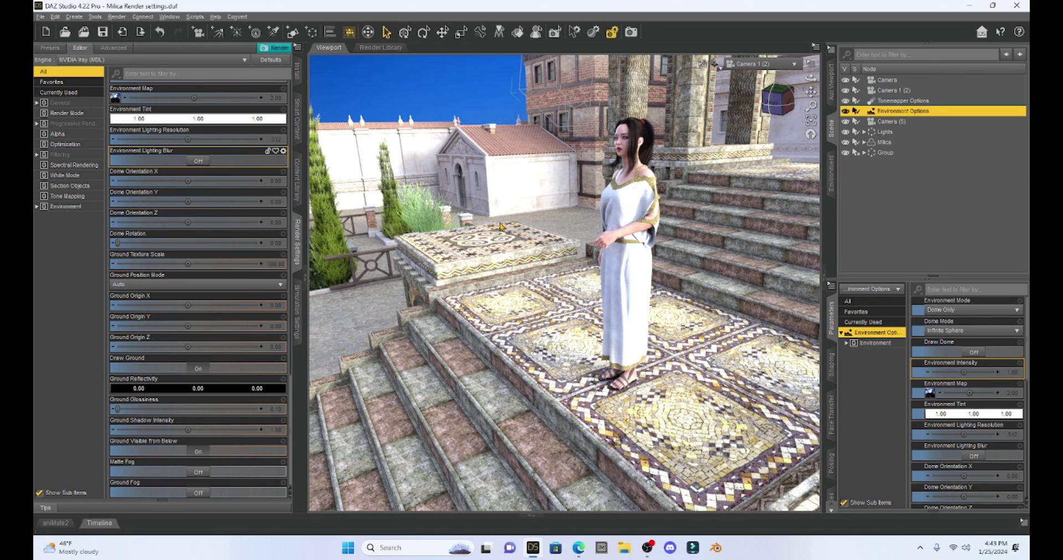
Set Environment Mode back to Sun-Sky Only and orbit to a lower, closer view of the woman
{"action": "scroll", "coordinate": [166, 228], "scroll_direction": "up", "scroll_amount": 3}
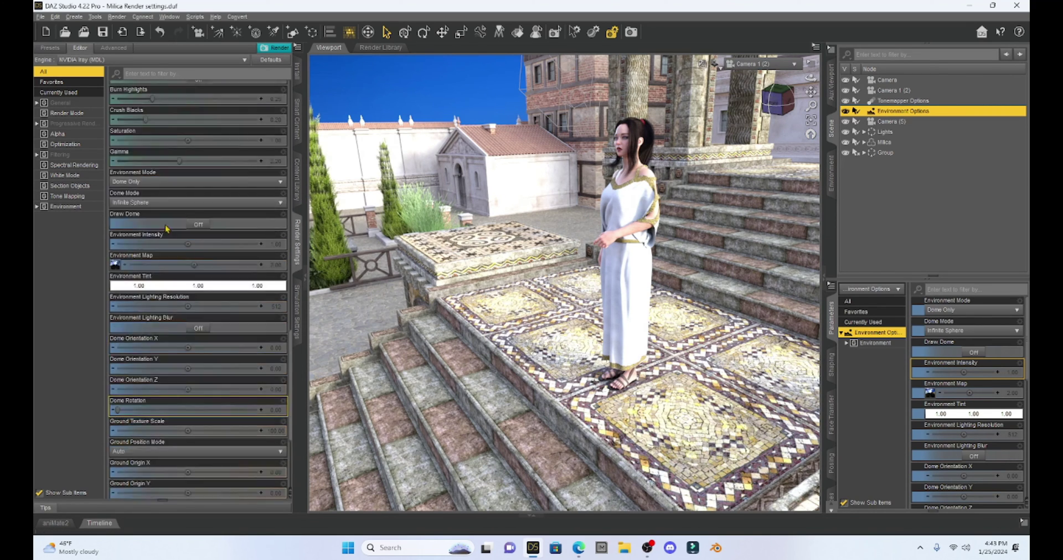
{"action": "scroll", "coordinate": [166, 228], "scroll_direction": "up", "scroll_amount": 2}
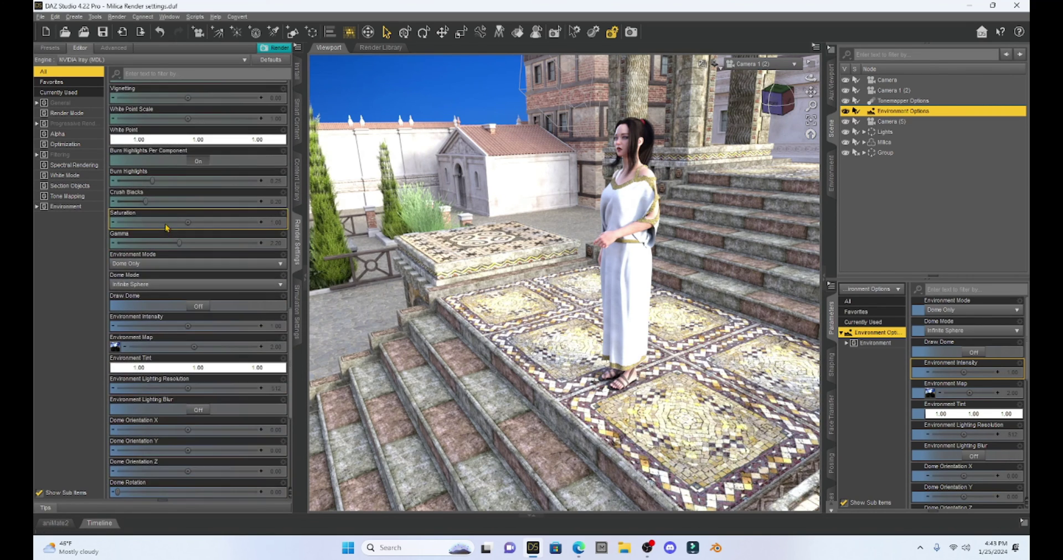
{"action": "left_click", "coordinate": [170, 264]}
{"action": "left_click", "coordinate": [146, 298]}
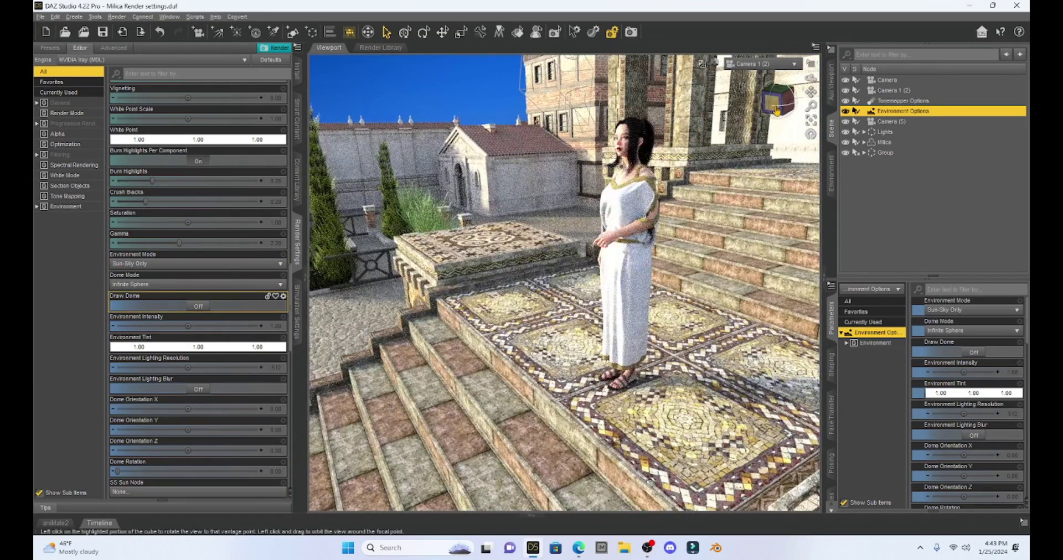
{"action": "left_click_drag", "start_coordinate": [770, 118], "coordinate": [775, 110]}
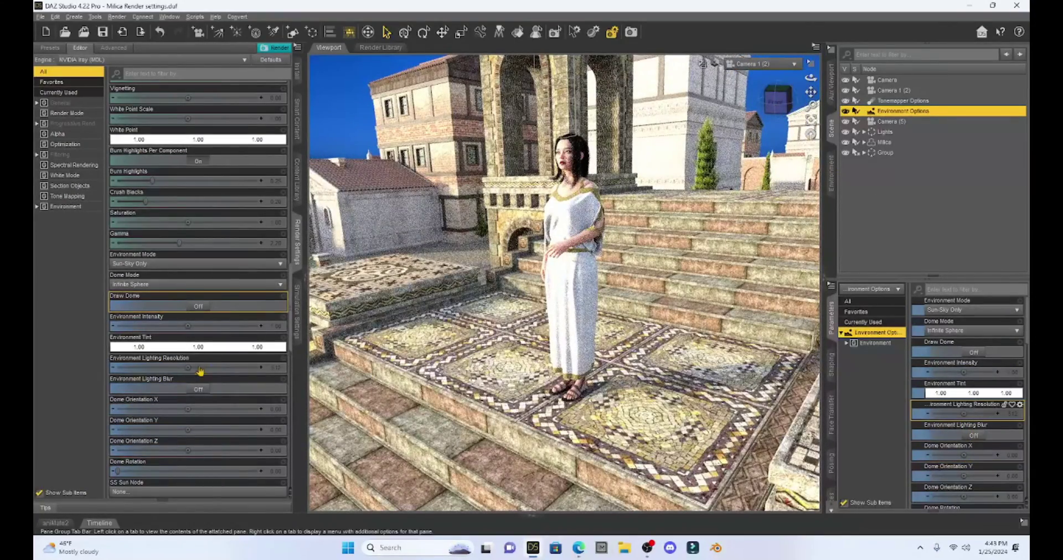
Set Environment Intensity to 0.50
{"action": "left_click", "coordinate": [275, 327]}
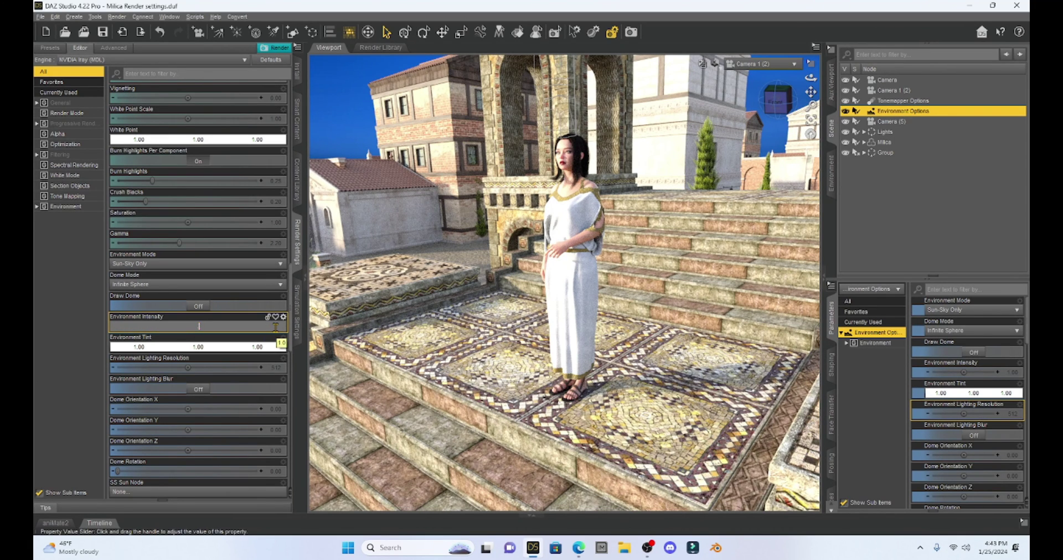
{"action": "type", "text": ".5"}
{"action": "key", "text": "Return"}
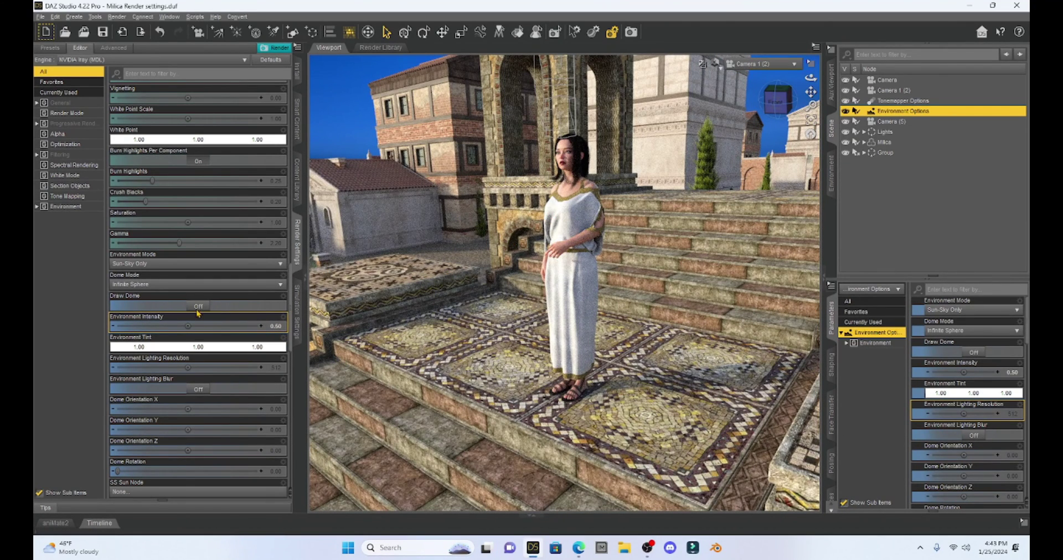
{"action": "left_click", "coordinate": [204, 238]}
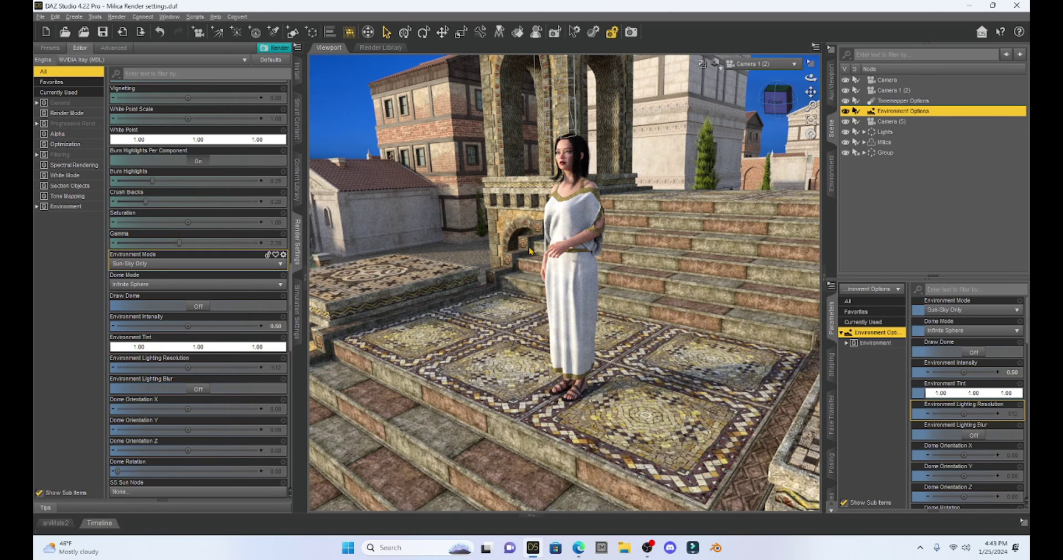
{"action": "left_click", "coordinate": [165, 348]}
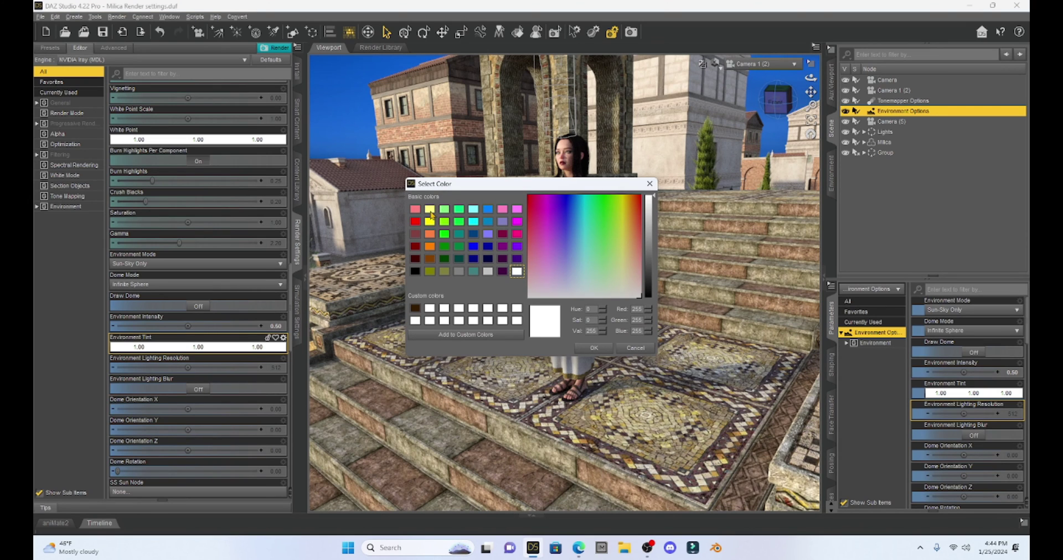
{"action": "left_click", "coordinate": [430, 211]}
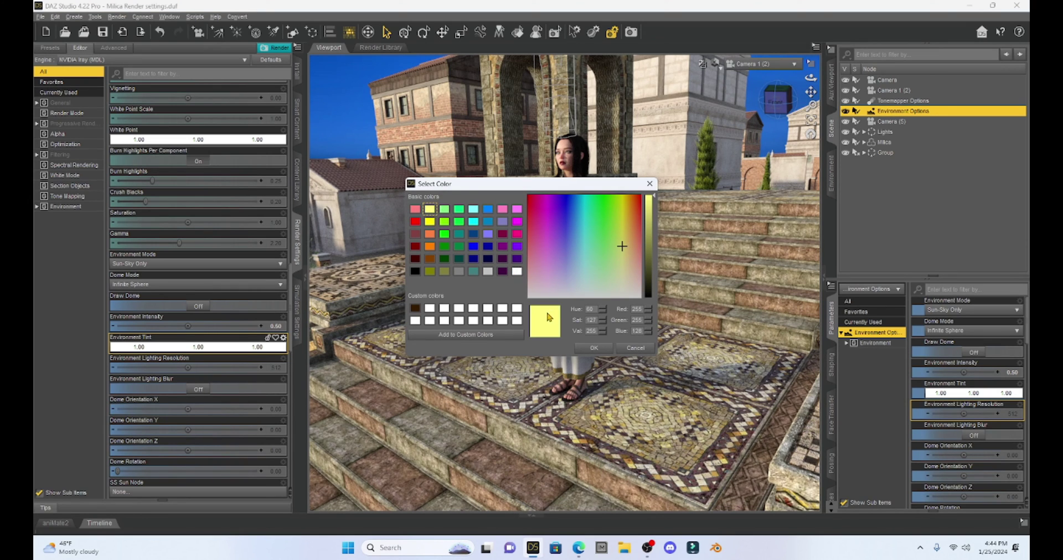
{"action": "left_click", "coordinate": [593, 348]}
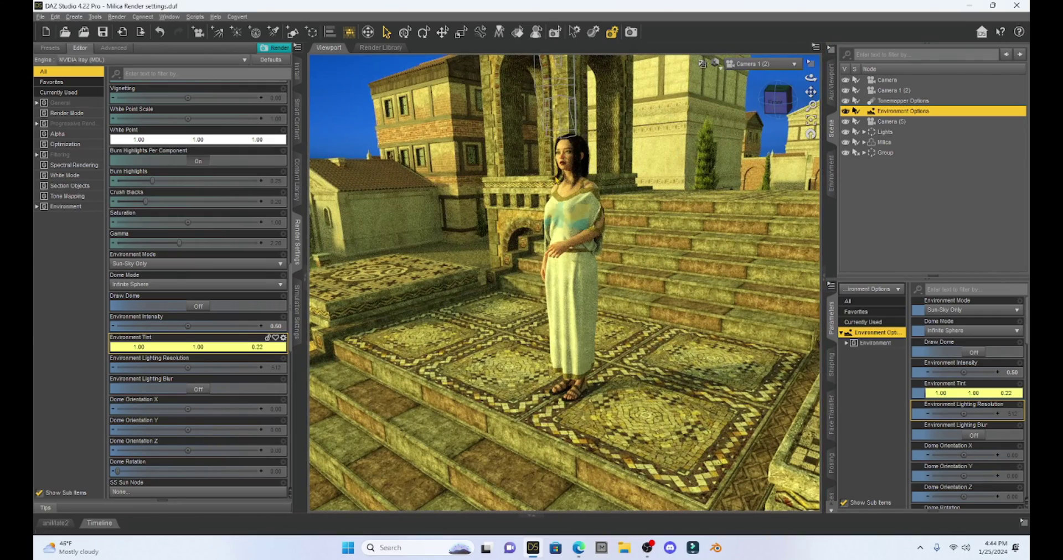
{"action": "left_click", "coordinate": [159, 32]}
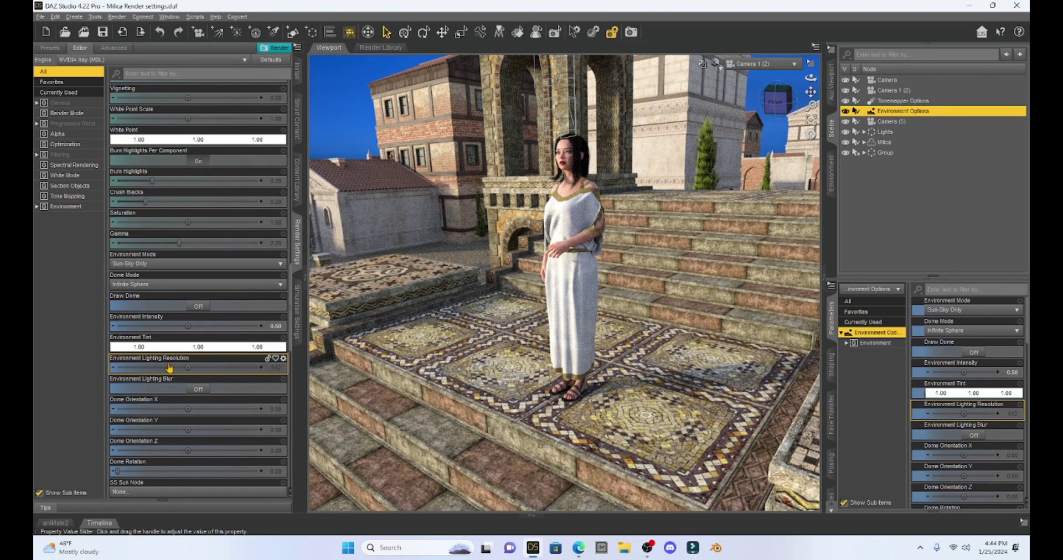
Change Environment Lighting Resolution from 512 to 200 and review the Render Settings list
{"action": "double_click", "coordinate": [275, 368]}
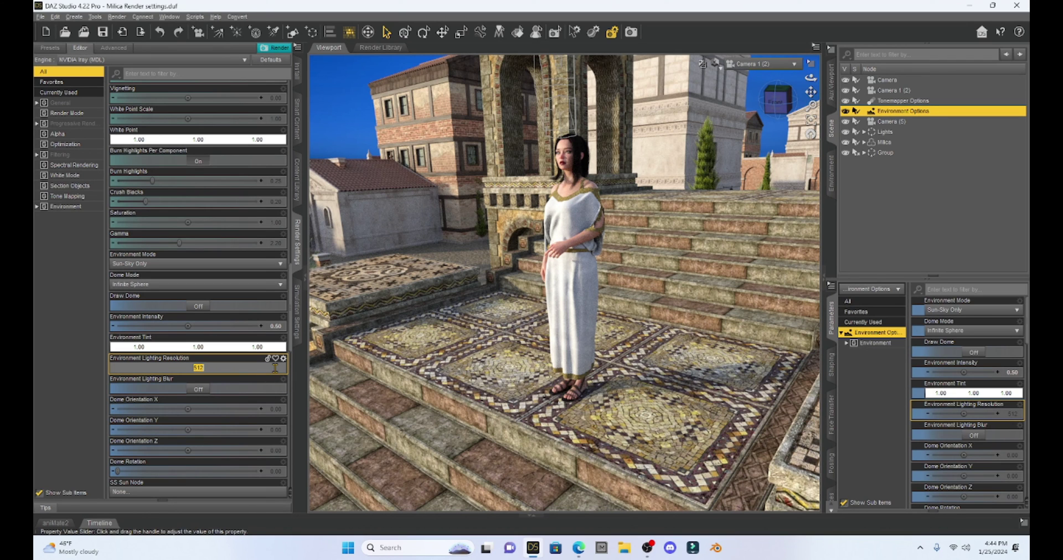
{"action": "type", "text": "200"}
{"action": "key", "text": "Return"}
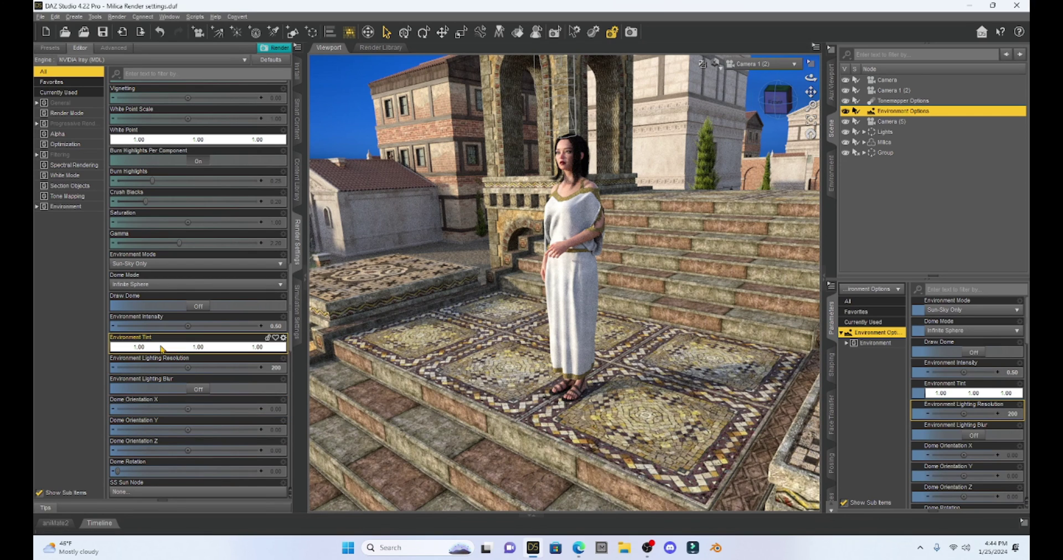
{"action": "scroll", "coordinate": [113, 397], "scroll_direction": "down", "scroll_amount": 3}
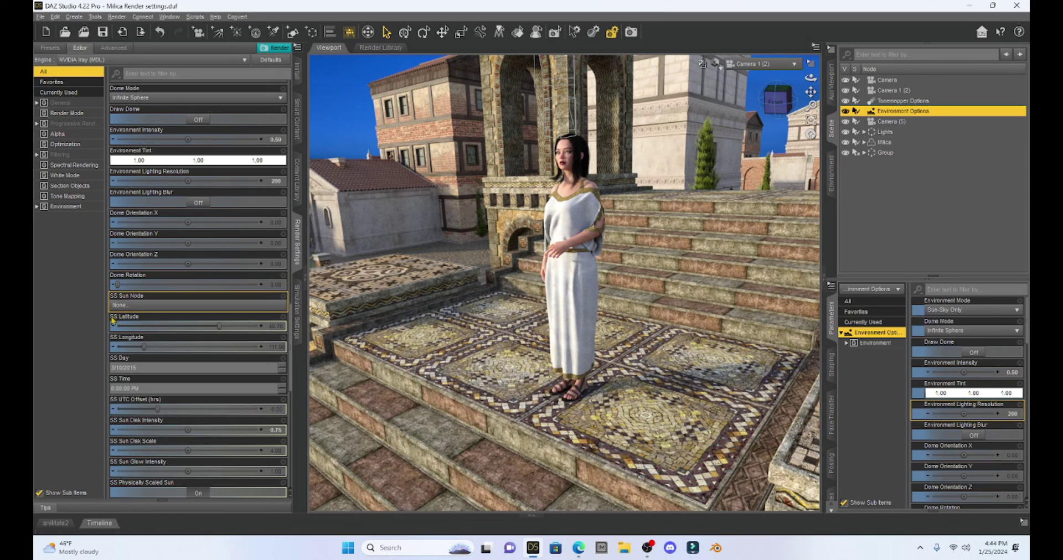
{"action": "scroll", "coordinate": [244, 195], "scroll_direction": "up", "scroll_amount": 2}
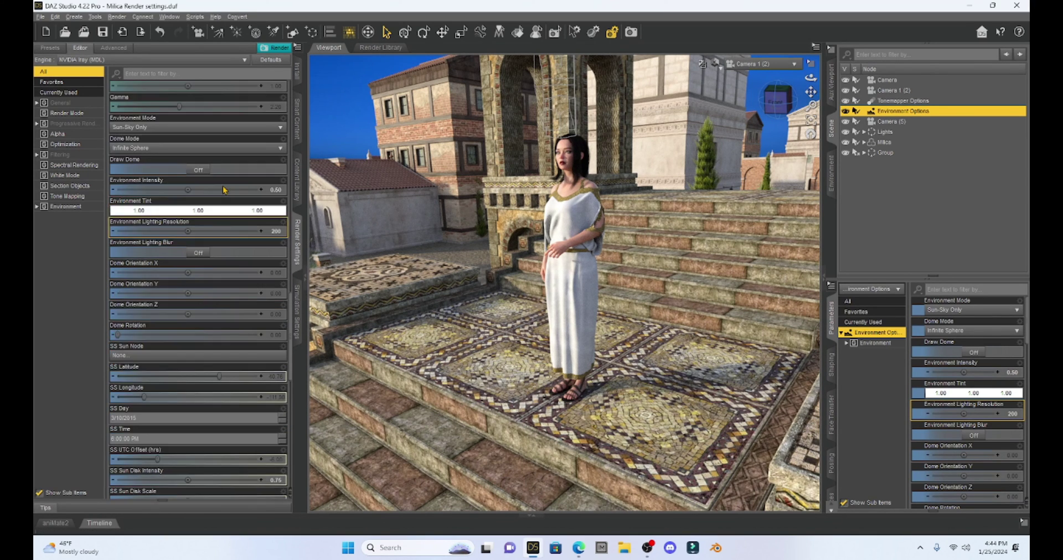
{"action": "scroll", "coordinate": [224, 189], "scroll_direction": "up", "scroll_amount": 2}
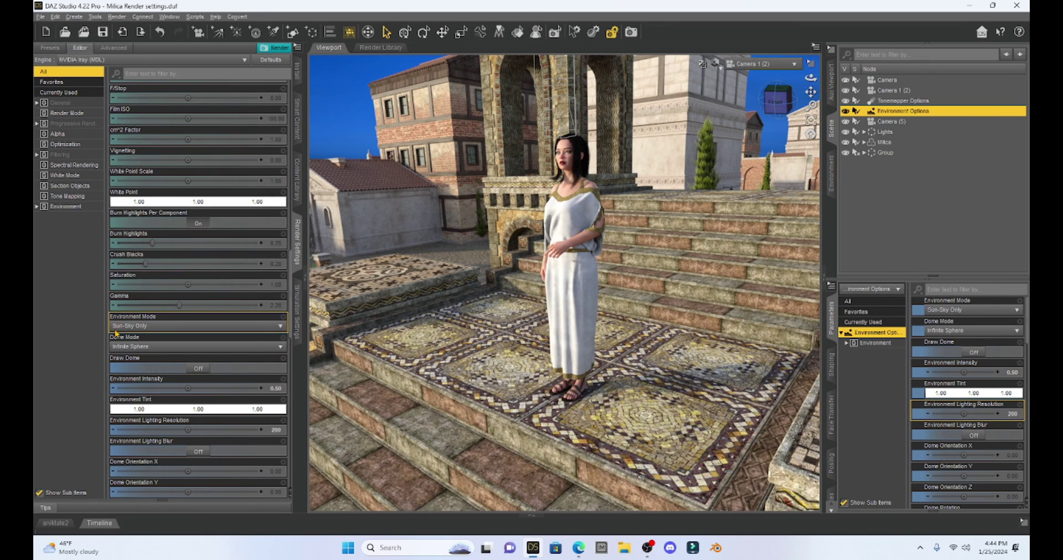
{"action": "scroll", "coordinate": [182, 345], "scroll_direction": "down", "scroll_amount": 6}
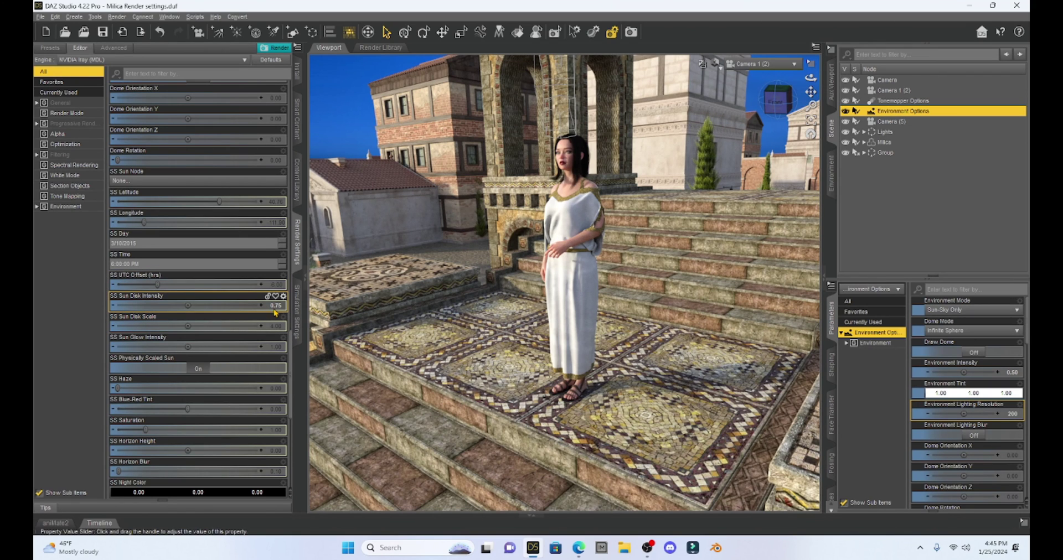
Set SS Sun Disk Intensity to 1 and SS Sun Disk Scale to 1
{"action": "left_click", "coordinate": [278, 306]}
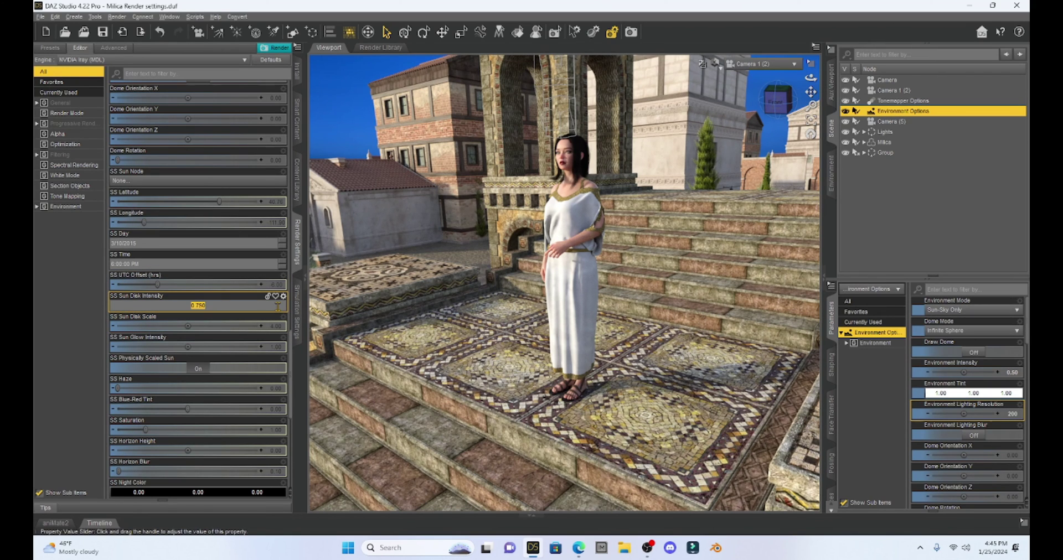
{"action": "type", "text": "1"}
{"action": "key", "text": "Return"}
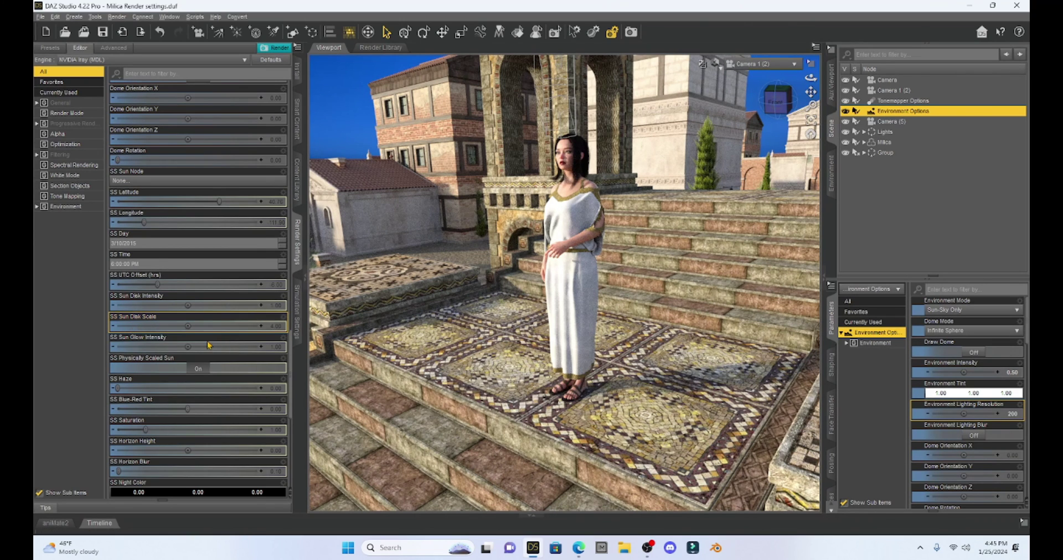
{"action": "left_click", "coordinate": [279, 327]}
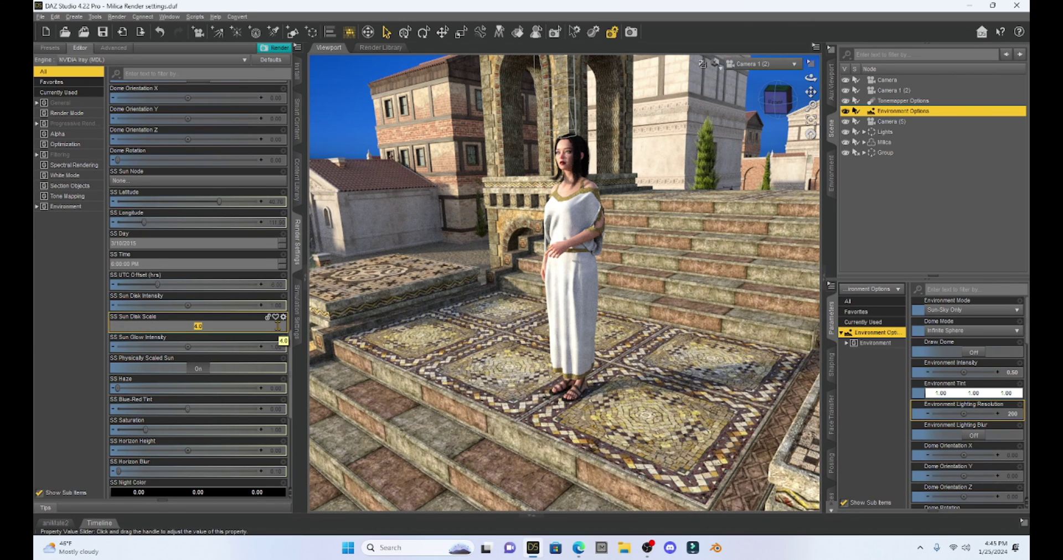
{"action": "type", "text": "1"}
{"action": "key", "text": "Return"}
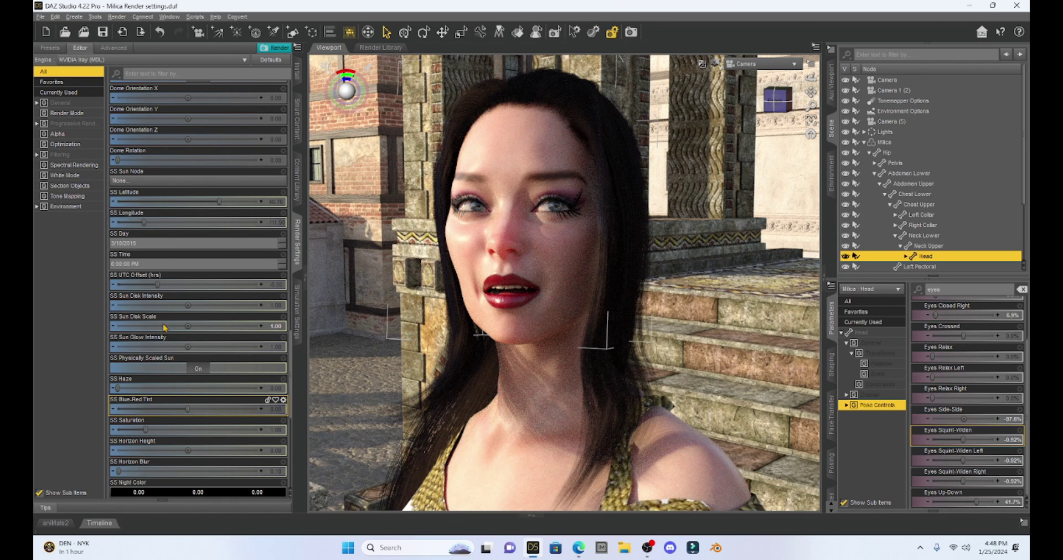
{"action": "left_click", "coordinate": [158, 287]}
{"action": "left_click", "coordinate": [167, 162]}
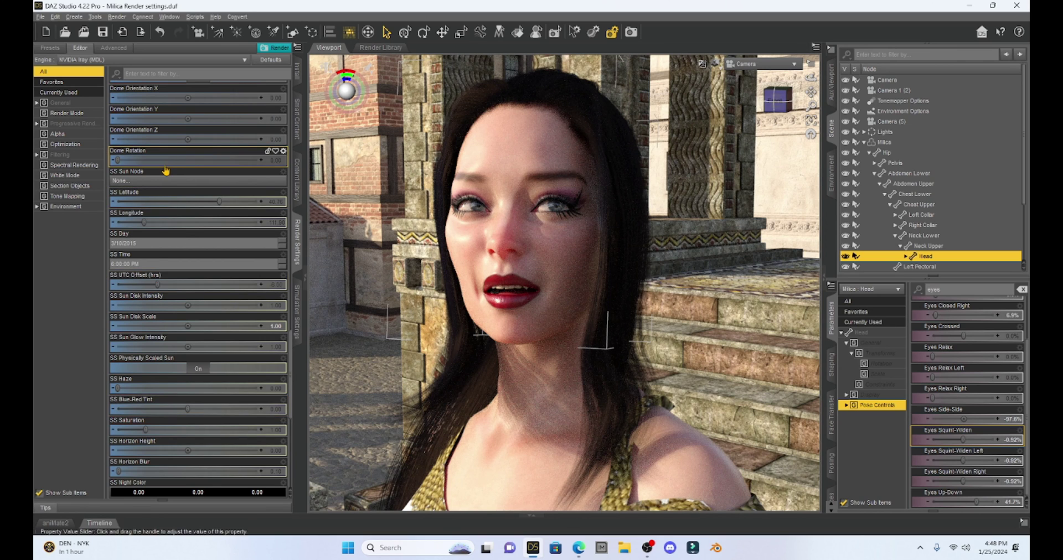
{"action": "scroll", "coordinate": [167, 170], "scroll_direction": "up", "scroll_amount": 2}
{"action": "scroll", "coordinate": [166, 169], "scroll_direction": "up", "scroll_amount": 10}
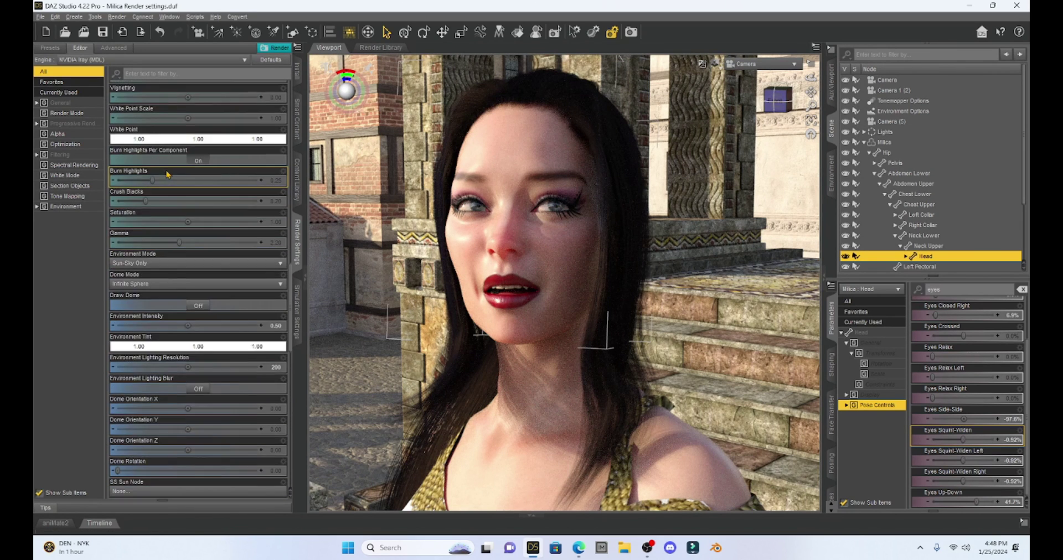
{"action": "left_click", "coordinate": [151, 382]}
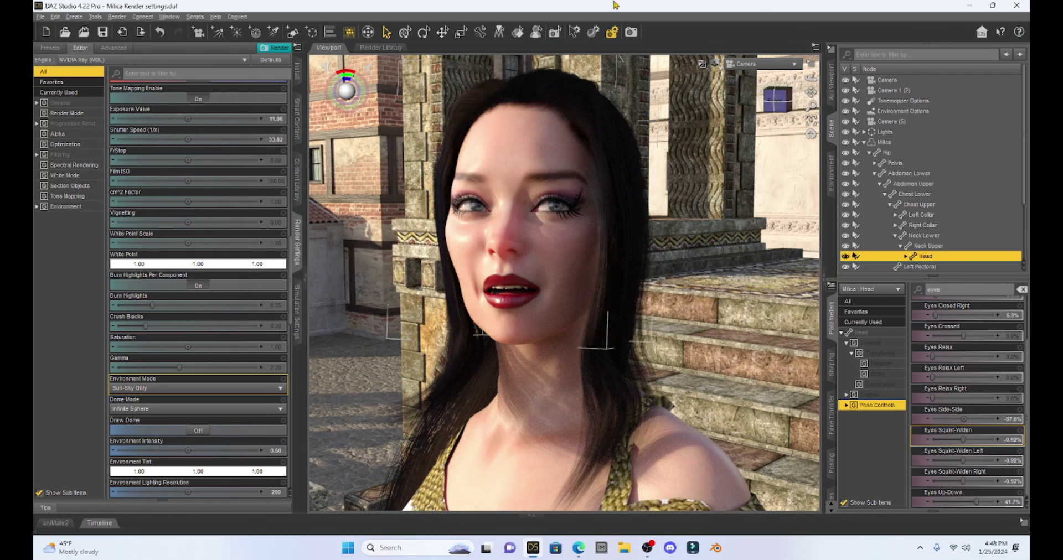
Switch the viewport DrawStyle to Texture Shaded, collapse both side panes, and open the Render menu
{"action": "left_click", "coordinate": [716, 63]}
{"action": "left_click", "coordinate": [702, 167]}
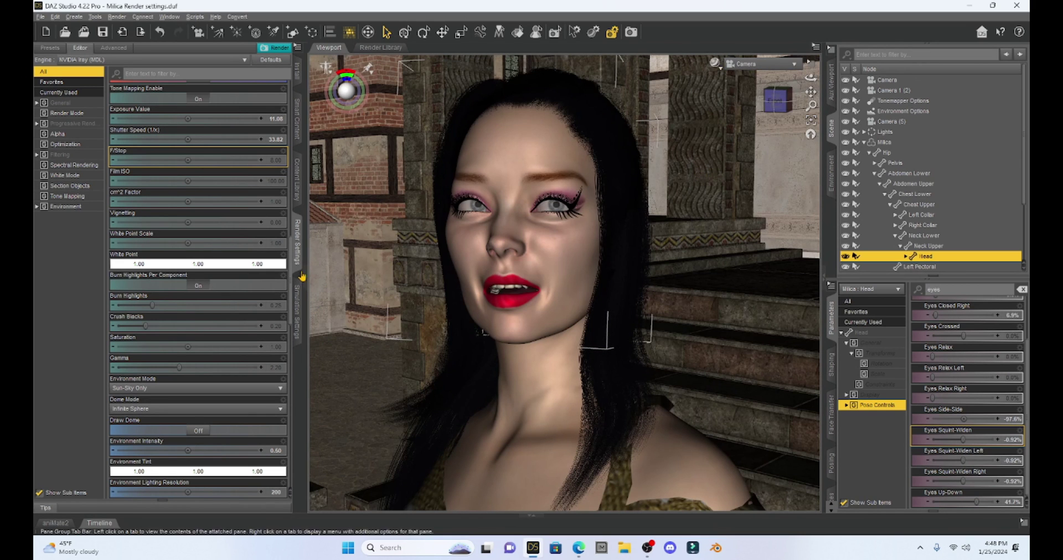
{"action": "left_click", "coordinate": [303, 277]}
{"action": "left_click", "coordinate": [818, 243]}
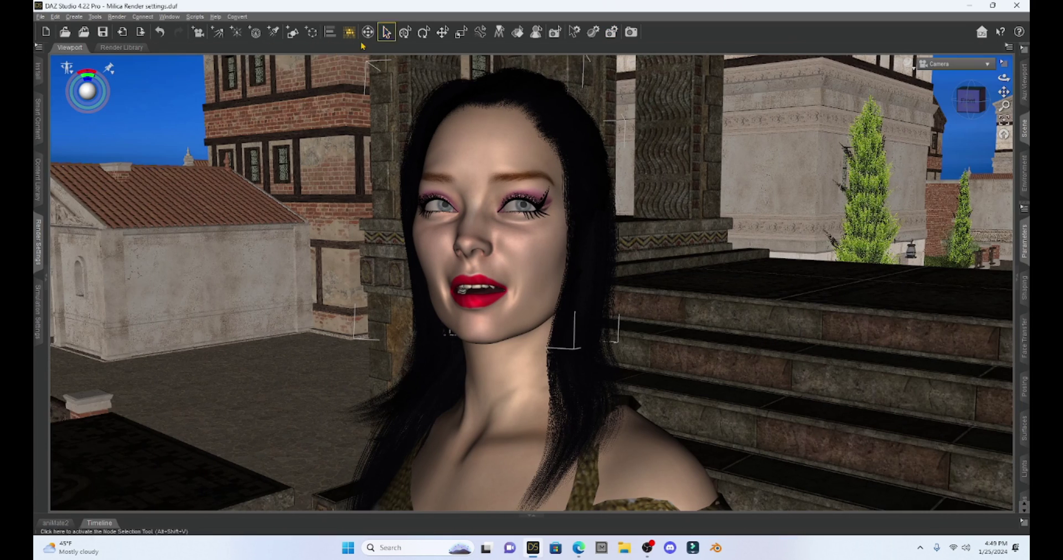
{"action": "left_click", "coordinate": [113, 18]}
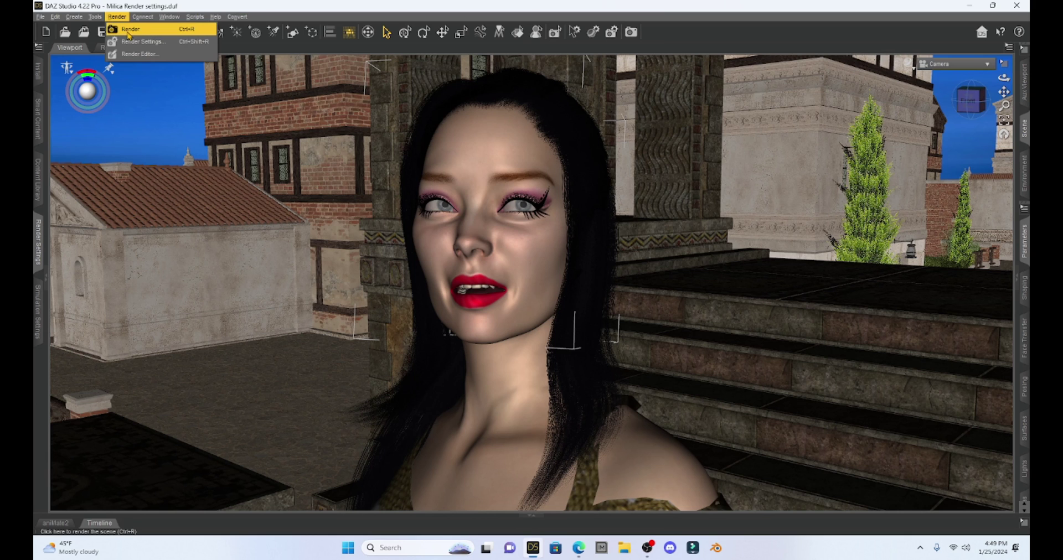